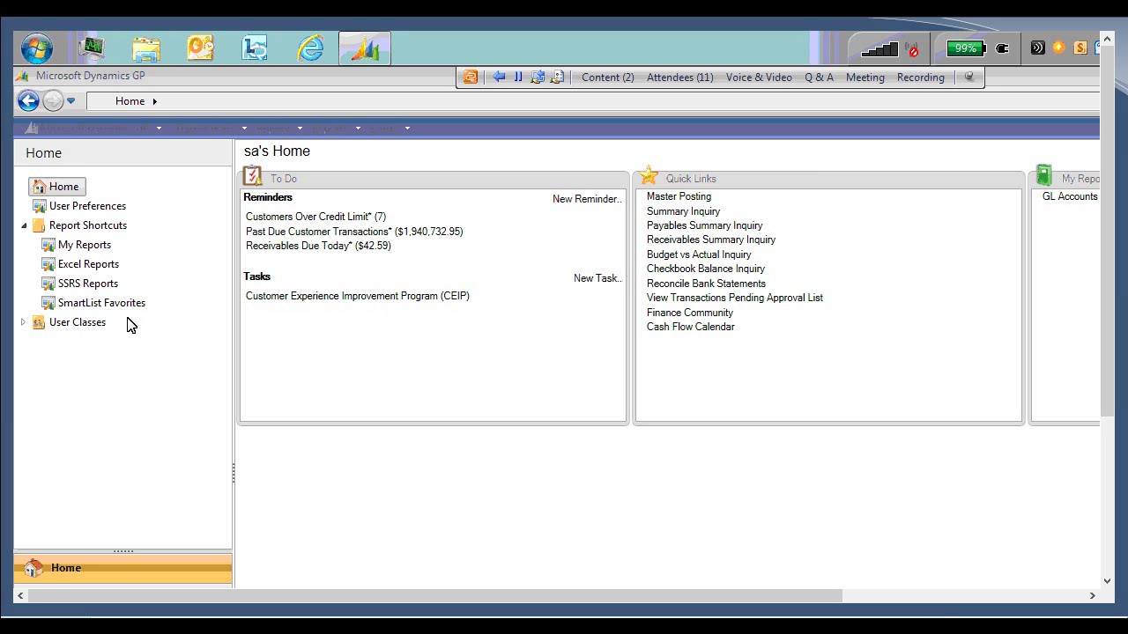
Step: Open the SSRS Reports list and view the Bank Transaction History Report from the Financial series
{"action": "left_click", "coordinate": [88, 289]}
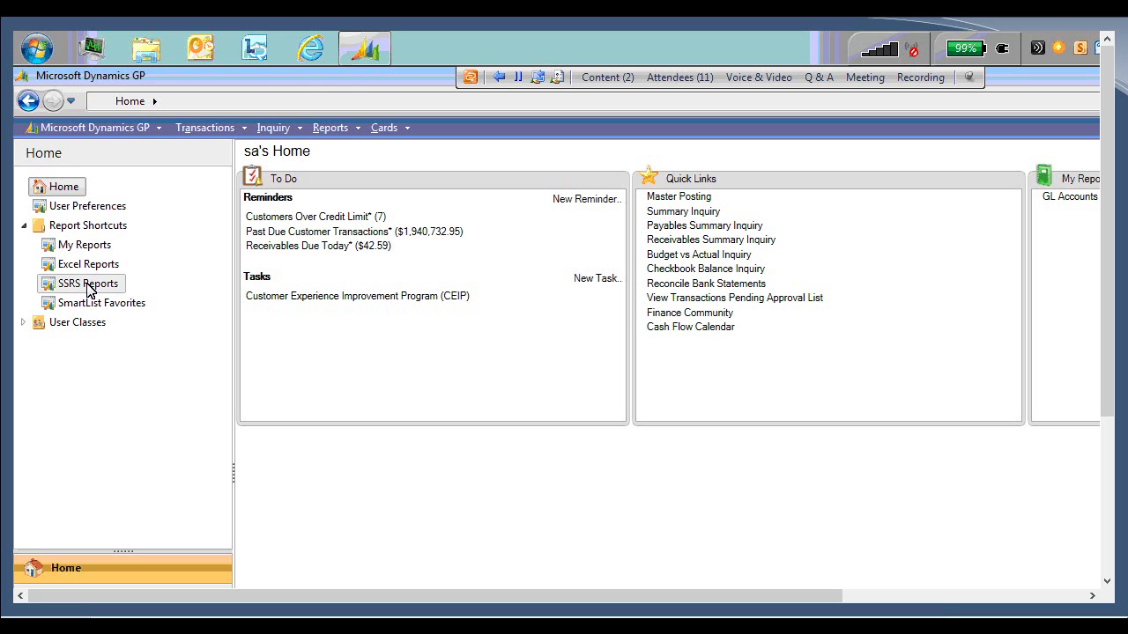
{"action": "left_click", "coordinate": [88, 285]}
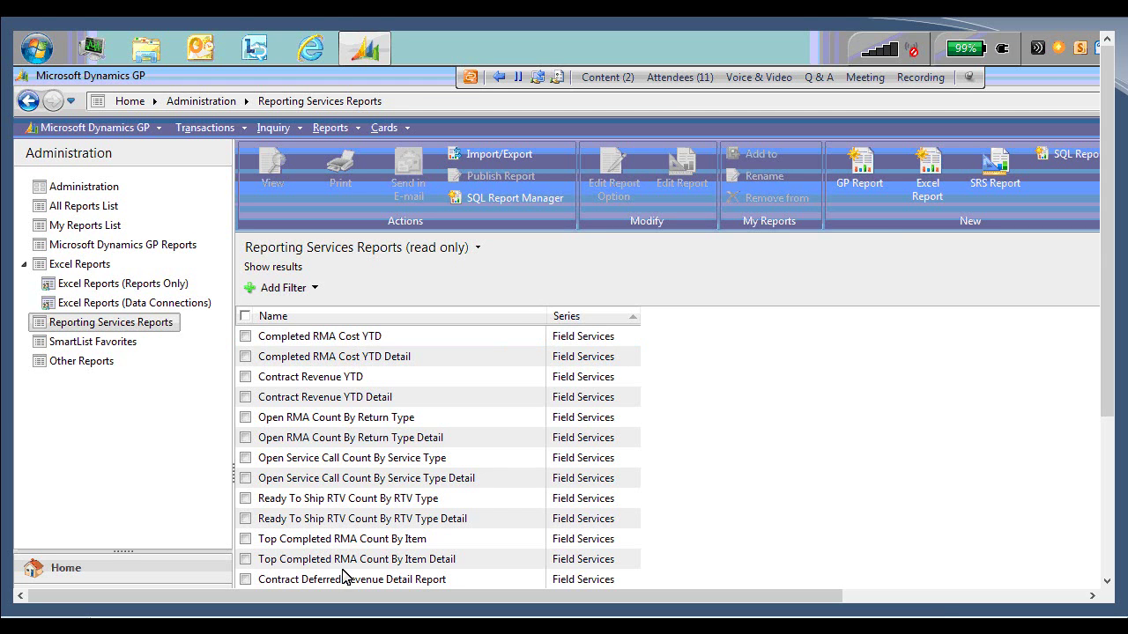
{"action": "scroll", "coordinate": [335, 516], "scroll_direction": "down", "scroll_amount": 2}
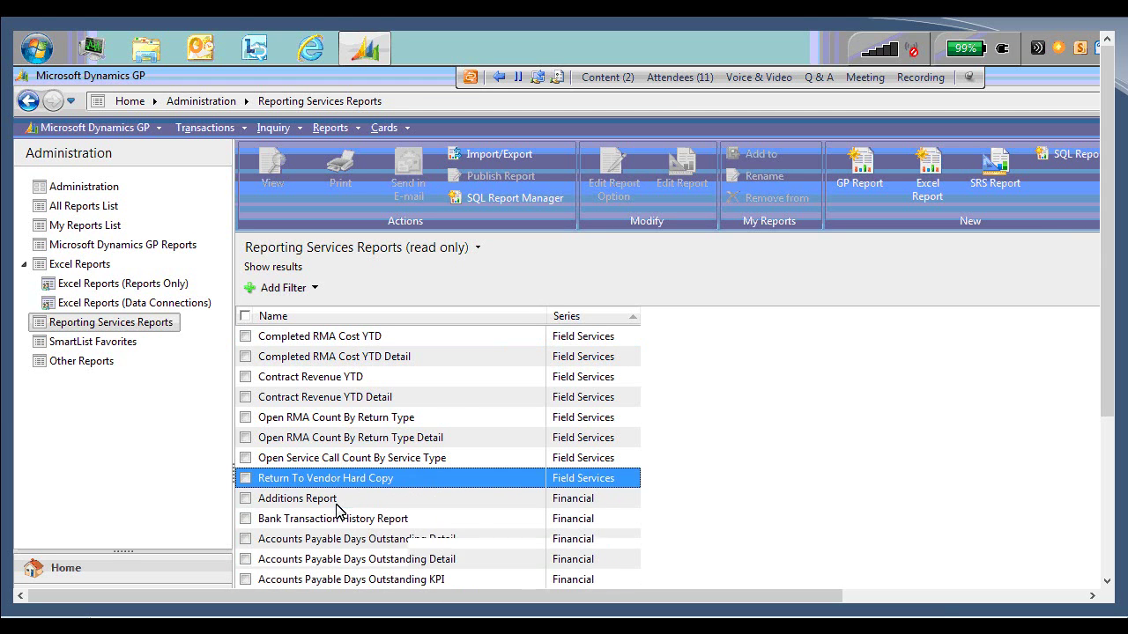
{"action": "scroll", "coordinate": [331, 507], "scroll_direction": "down", "scroll_amount": 2}
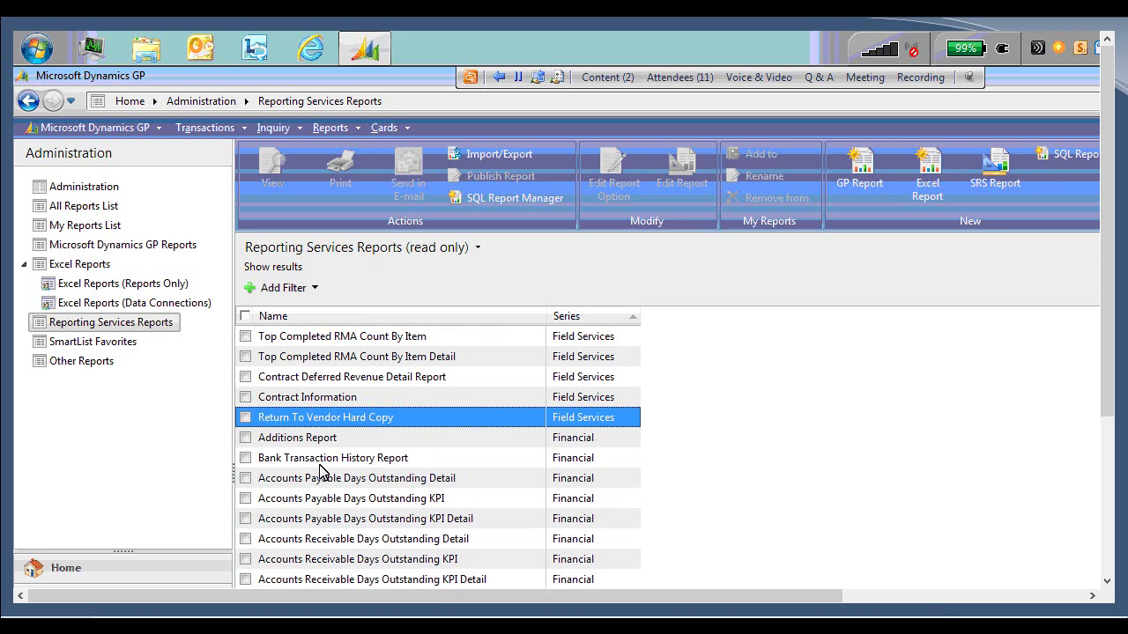
{"action": "left_click", "coordinate": [320, 465]}
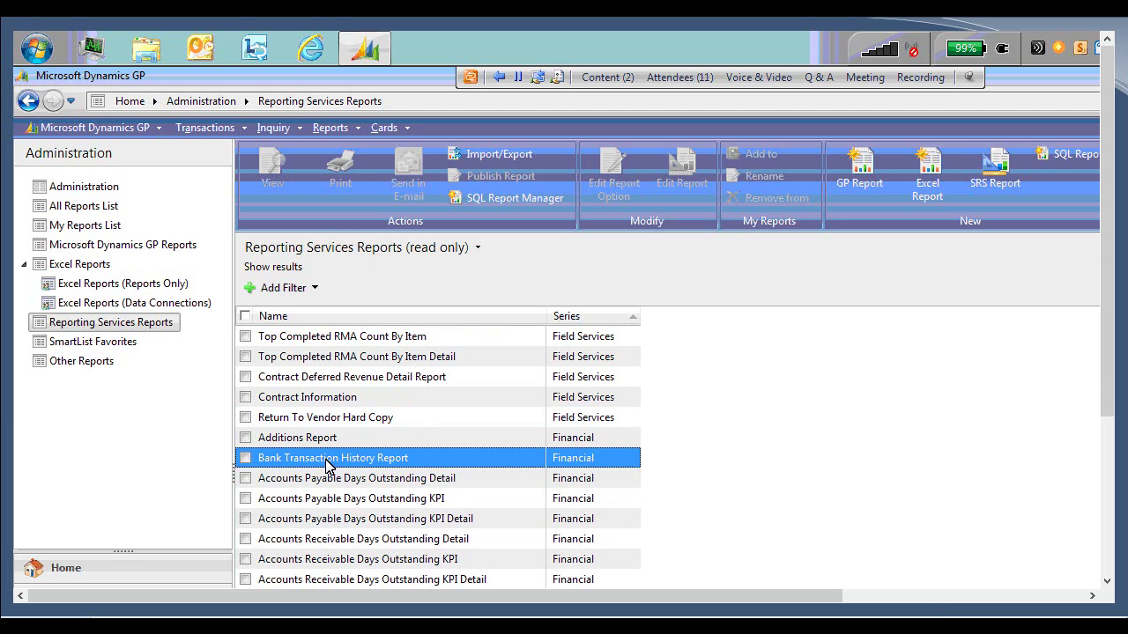
{"action": "left_click", "coordinate": [246, 459]}
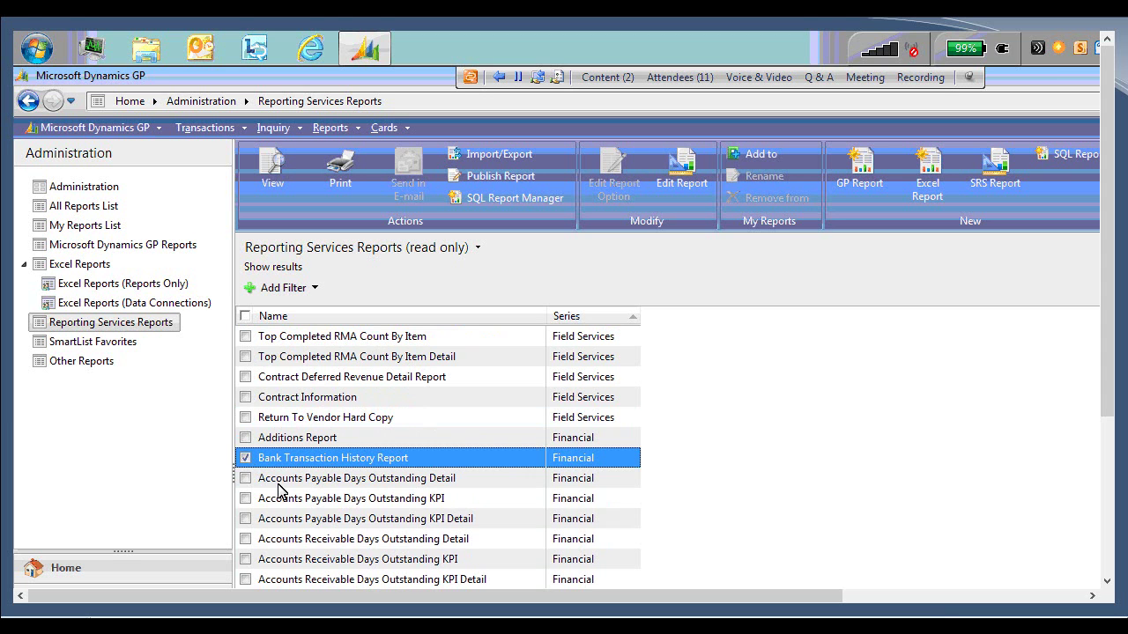
{"action": "left_click", "coordinate": [272, 187]}
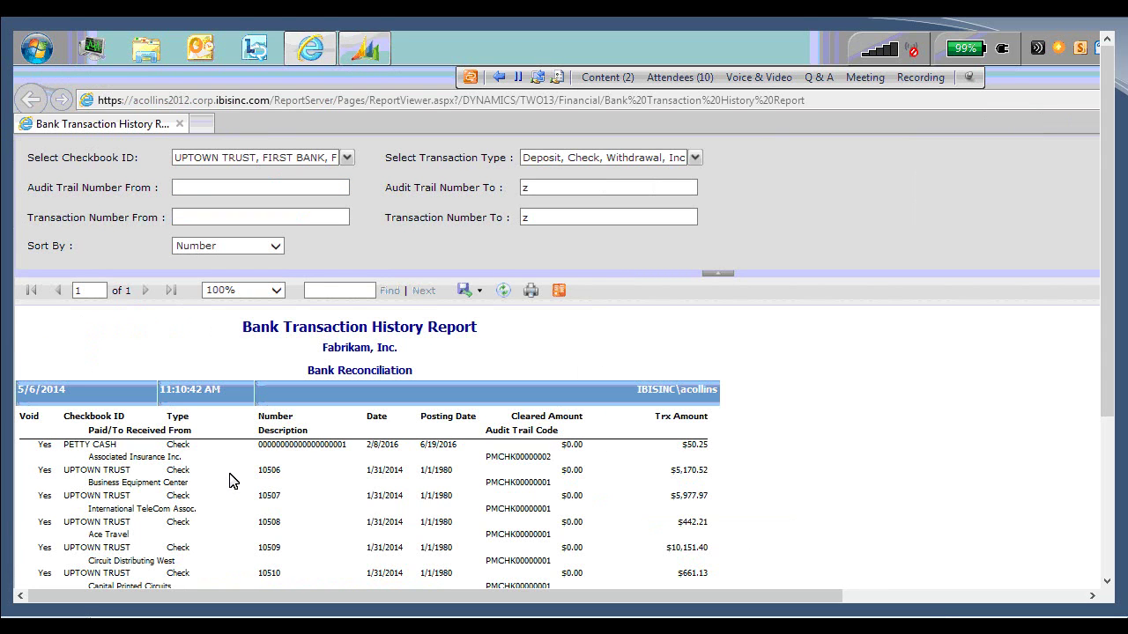
Step: Look through the transactions in the Bank Transaction History Report, and close the report
{"action": "scroll", "coordinate": [231, 481], "scroll_direction": "down", "scroll_amount": 2}
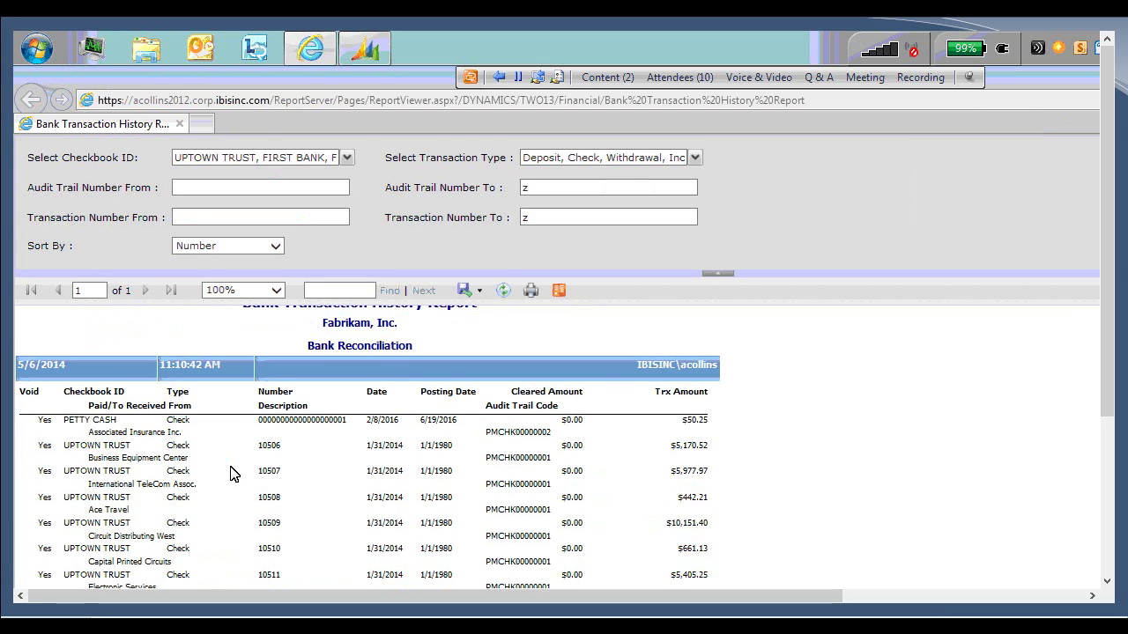
{"action": "scroll", "coordinate": [231, 474], "scroll_direction": "down", "scroll_amount": 1}
{"action": "scroll", "coordinate": [230, 474], "scroll_direction": "down", "scroll_amount": 9}
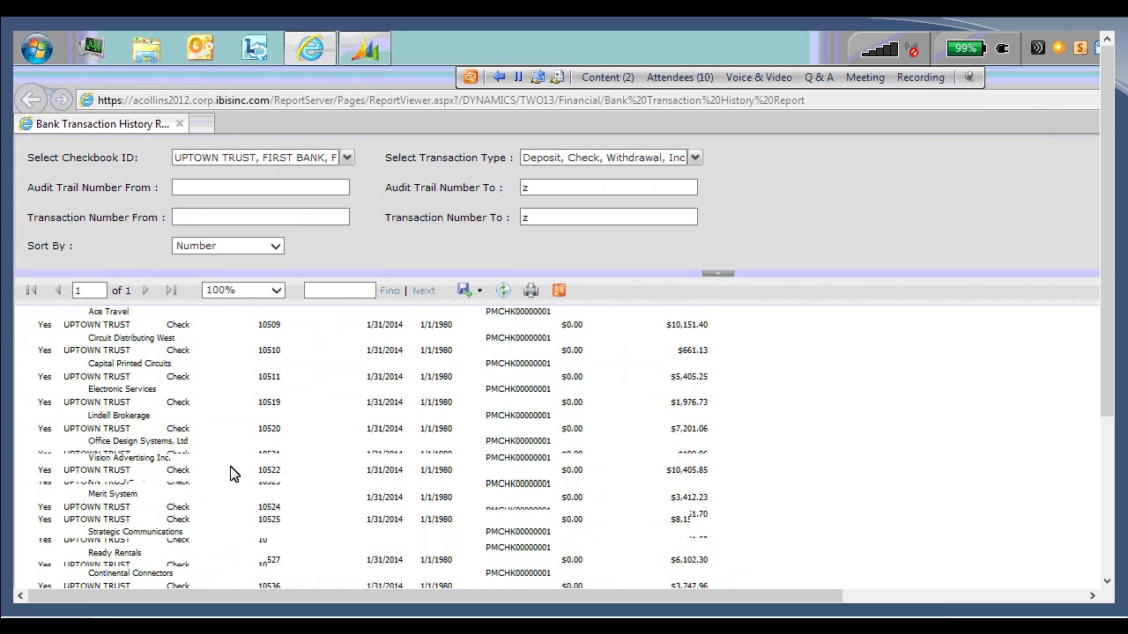
{"action": "scroll", "coordinate": [231, 479], "scroll_direction": "down", "scroll_amount": 6}
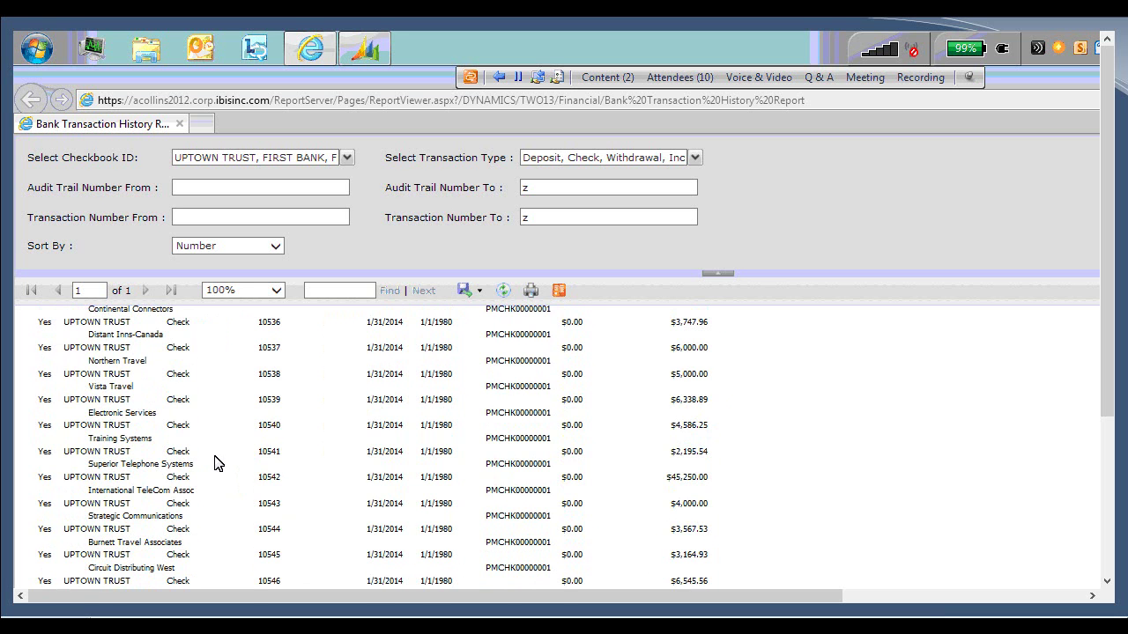
{"action": "scroll", "coordinate": [218, 464], "scroll_direction": "up", "scroll_amount": 4}
{"action": "scroll", "coordinate": [217, 465], "scroll_direction": "up", "scroll_amount": 5}
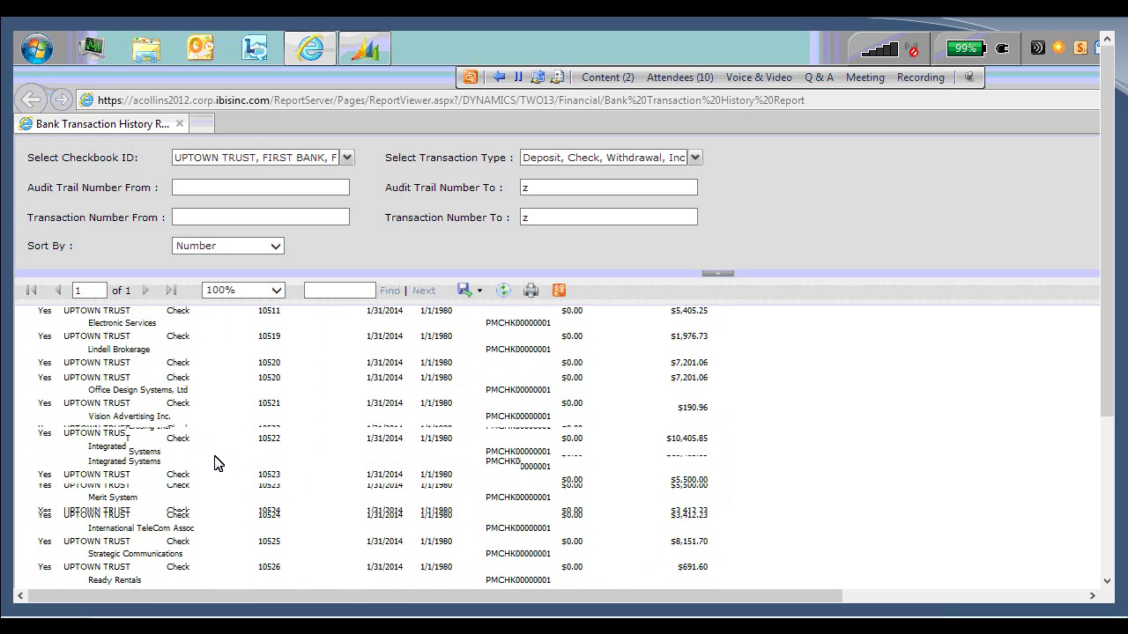
{"action": "scroll", "coordinate": [218, 469], "scroll_direction": "up", "scroll_amount": 2}
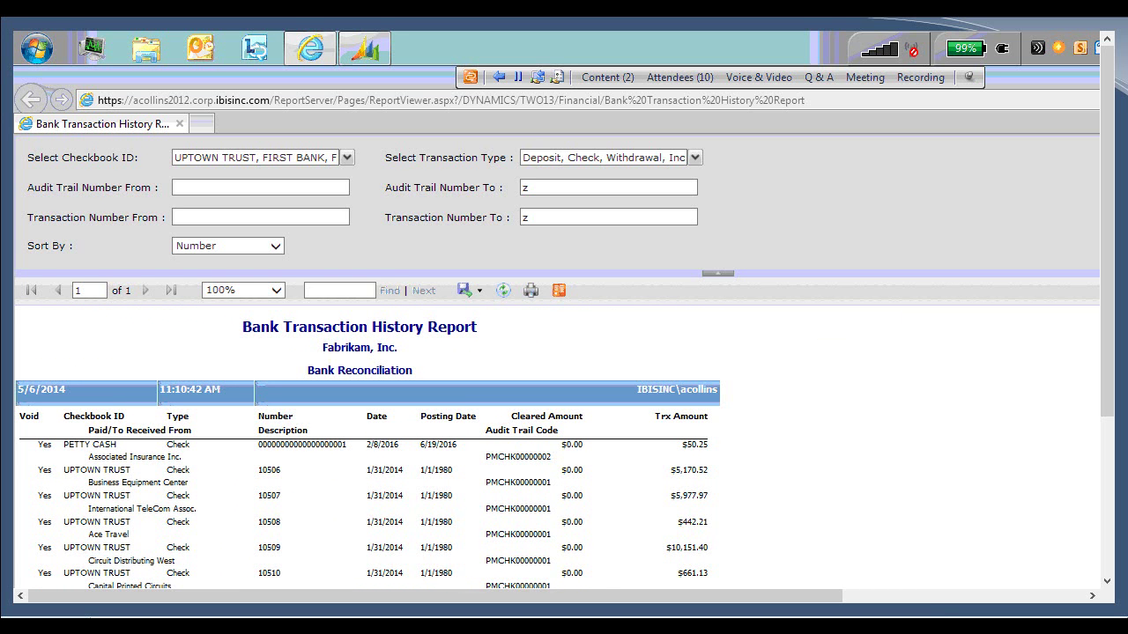
{"action": "key", "text": "alt+F4"}
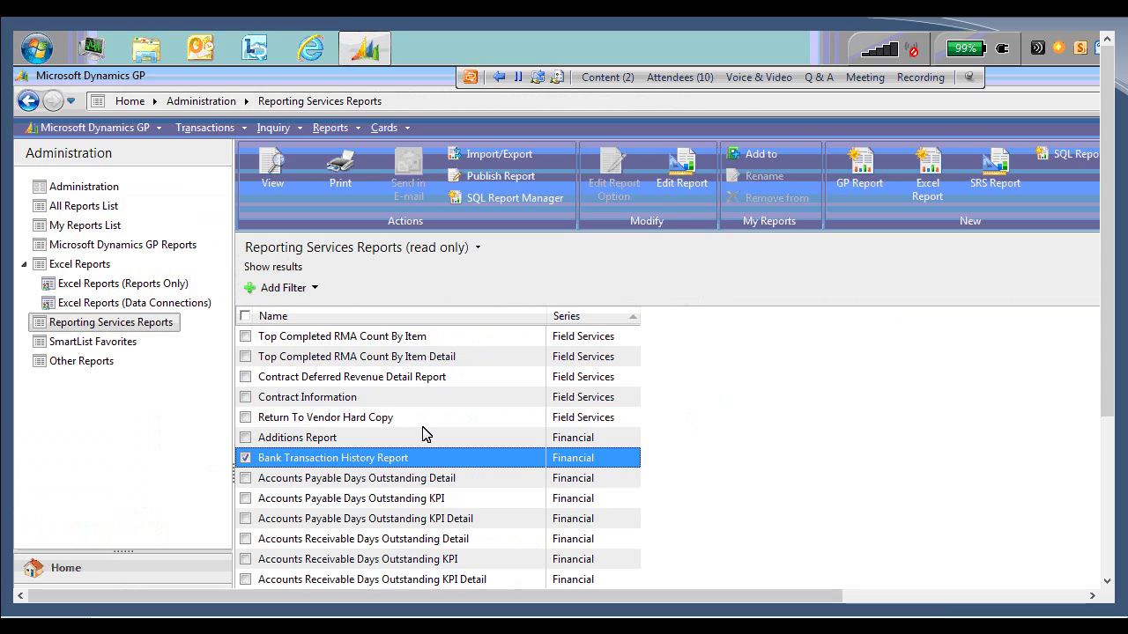
Step: Open the Bank Transaction History Report for editing, add a dashed bottom border across its second detail row, and close the report designer
{"action": "left_click", "coordinate": [696, 185]}
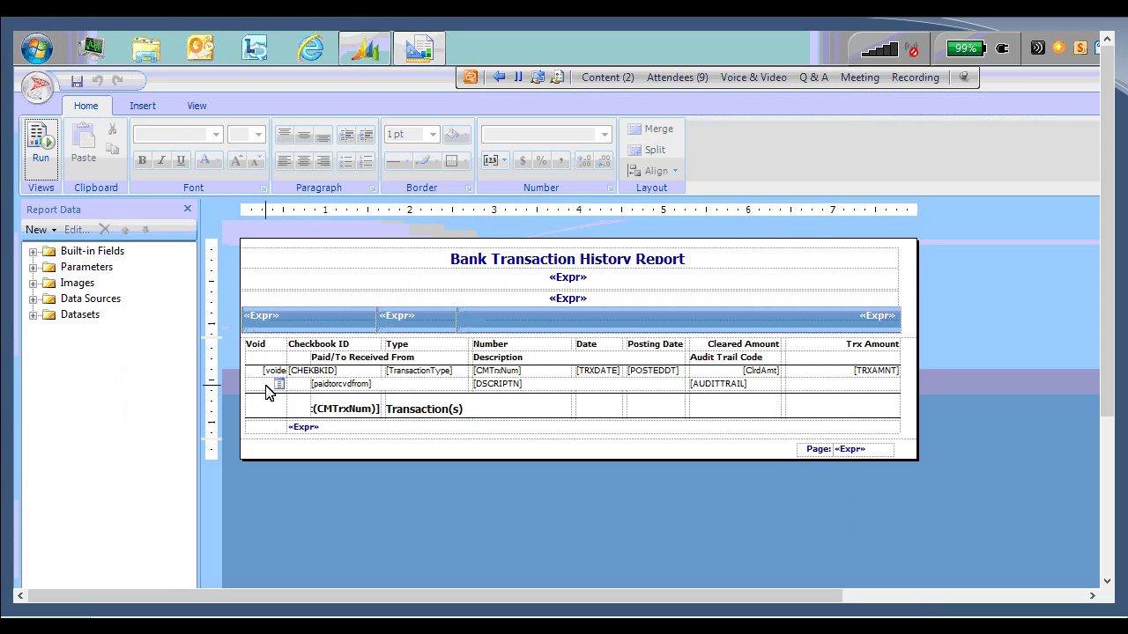
{"action": "left_click", "coordinate": [270, 391]}
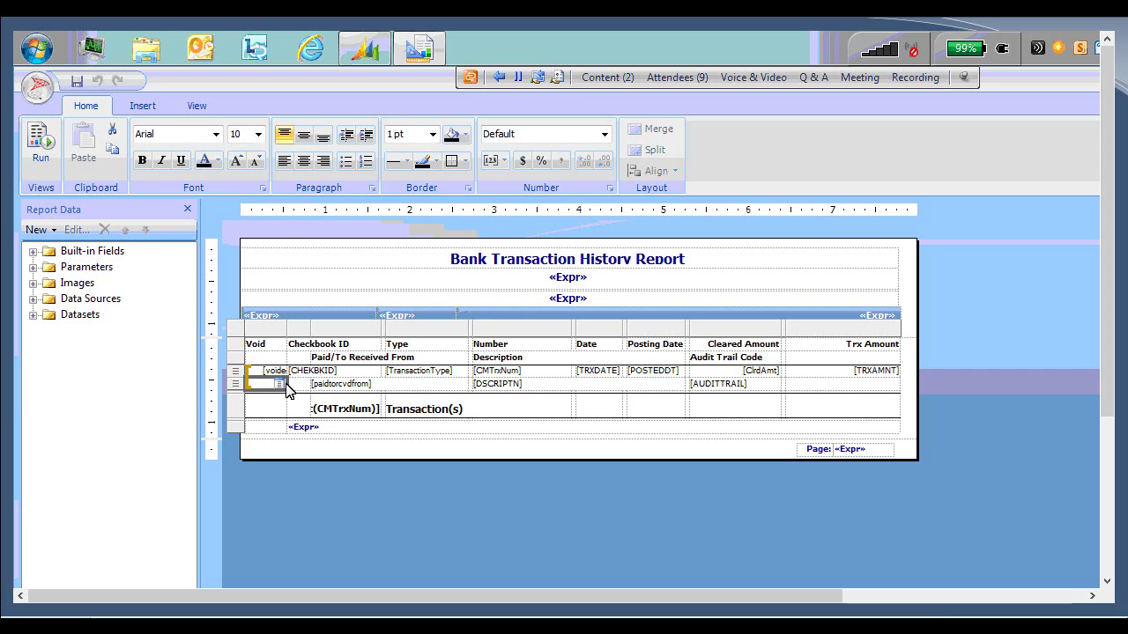
{"action": "left_click_drag", "start_coordinate": [287, 391], "coordinate": [796, 385]}
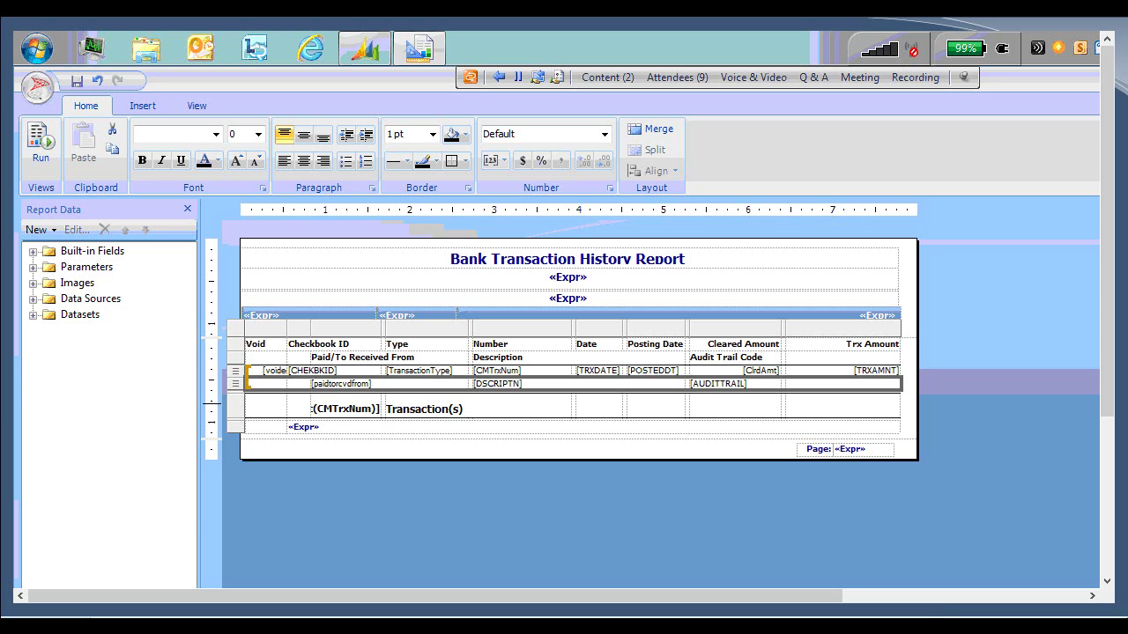
{"action": "left_click", "coordinate": [816, 510]}
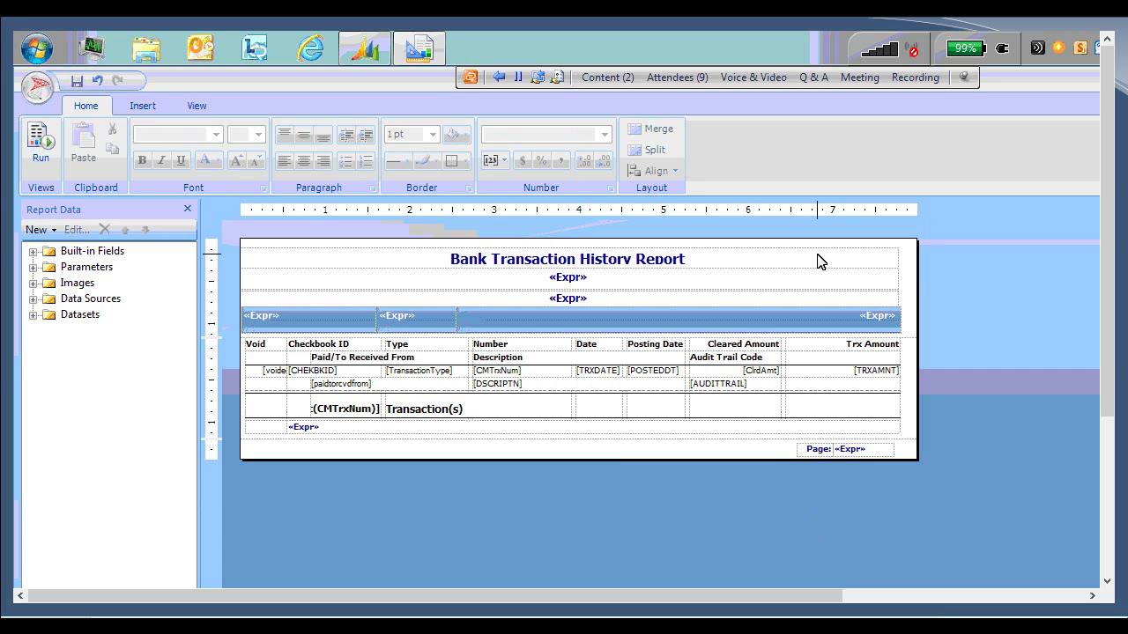
{"action": "key", "text": "alt+F4"}
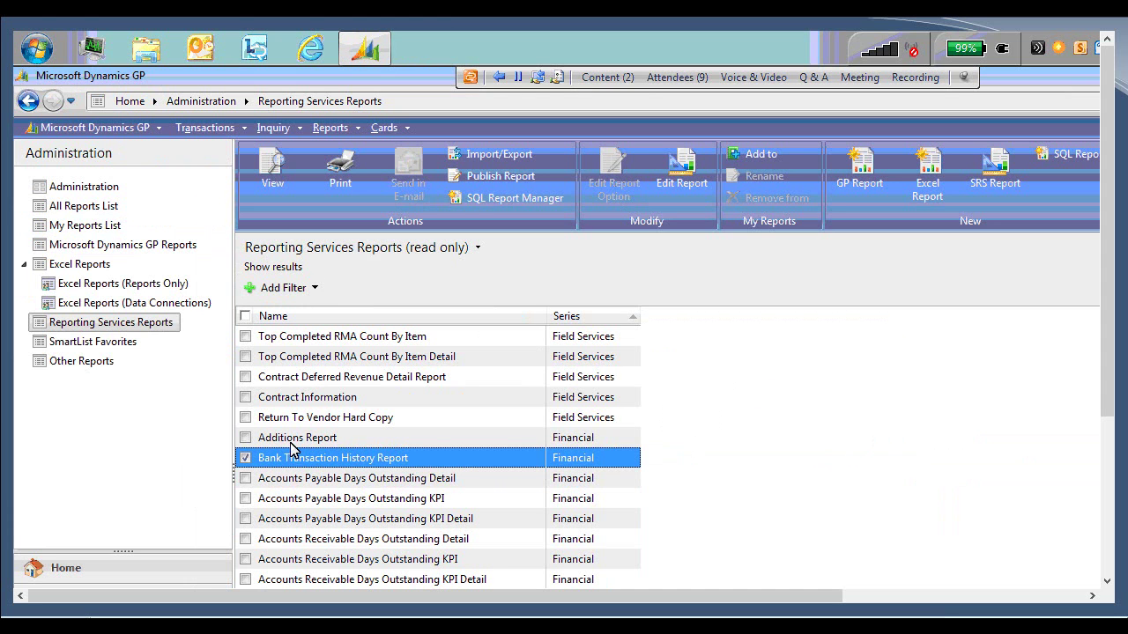
Step: View the Bank Transaction History Report again and check the separator lines between transactions
{"action": "left_click", "coordinate": [273, 183]}
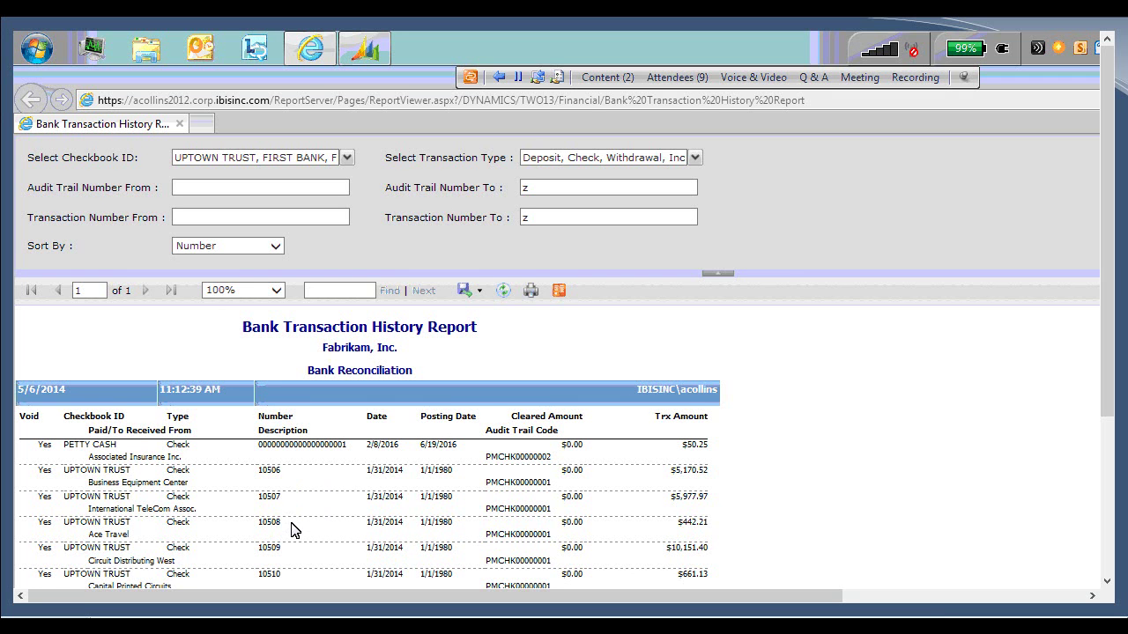
{"action": "scroll", "coordinate": [294, 529], "scroll_direction": "down", "scroll_amount": 2}
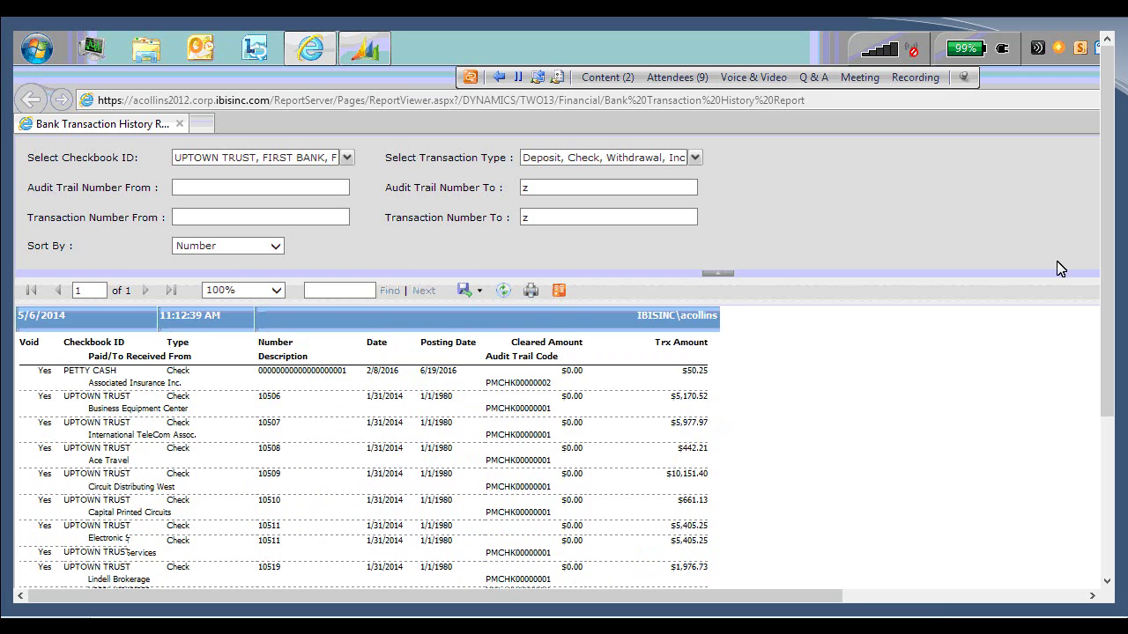
{"action": "scroll", "coordinate": [1058, 270], "scroll_direction": "up", "scroll_amount": 2}
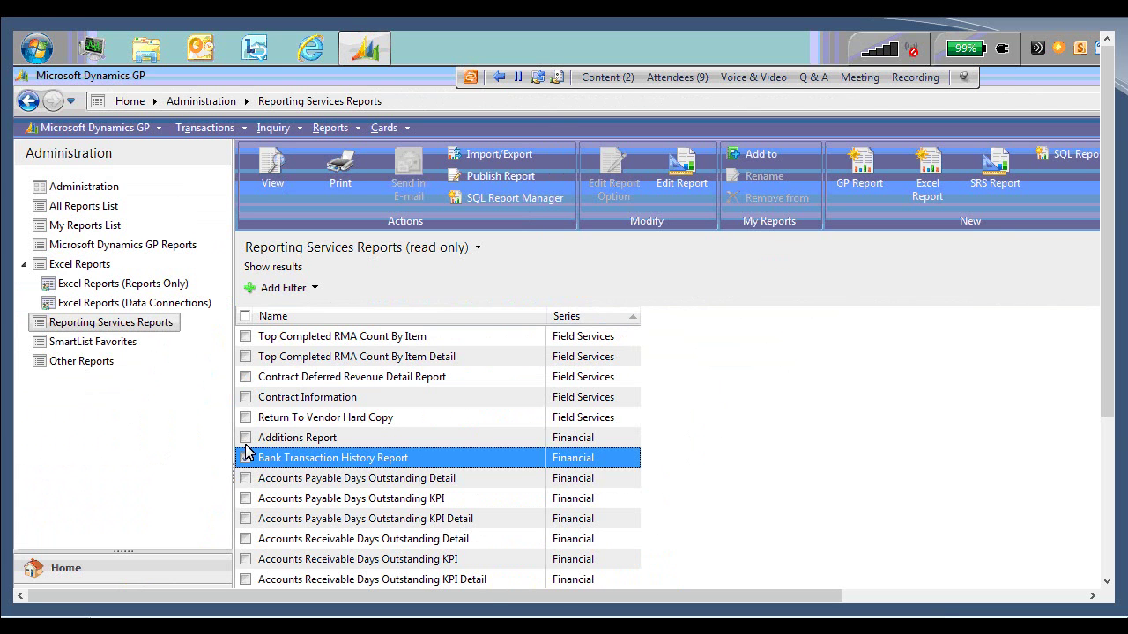
Step: Deselect the Bank Transaction History Report and view the Current Payables Amounts report from the Purchasing series
{"action": "left_click", "coordinate": [245, 458]}
{"action": "left_click", "coordinate": [247, 460]}
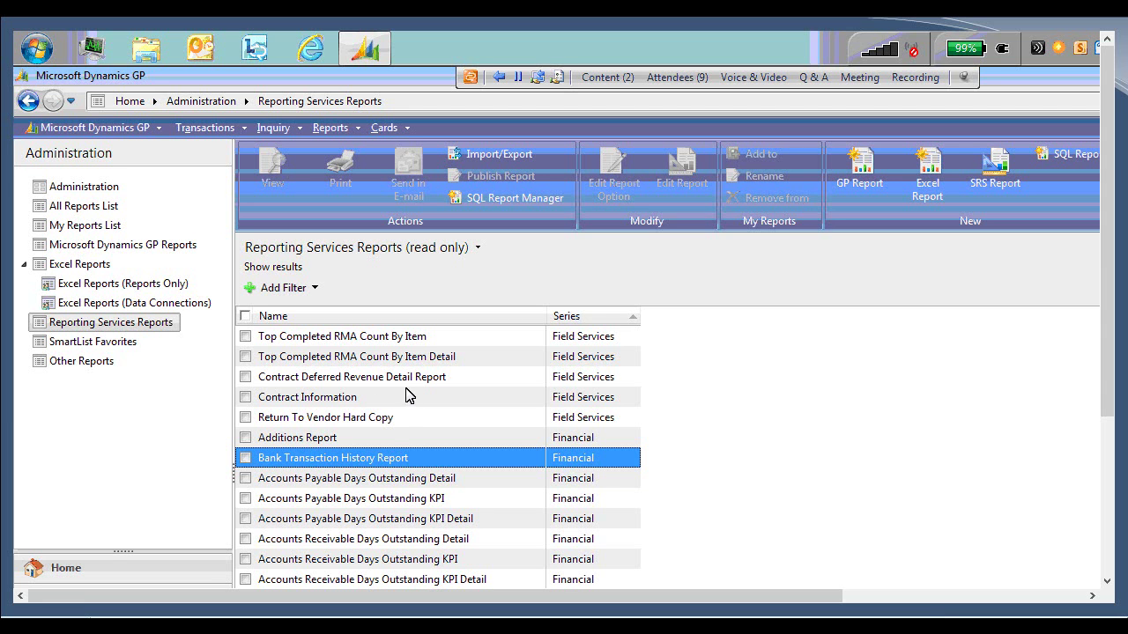
{"action": "left_click", "coordinate": [313, 547]}
{"action": "scroll", "coordinate": [326, 538], "scroll_direction": "down", "scroll_amount": 5}
{"action": "scroll", "coordinate": [352, 518], "scroll_direction": "down", "scroll_amount": 15}
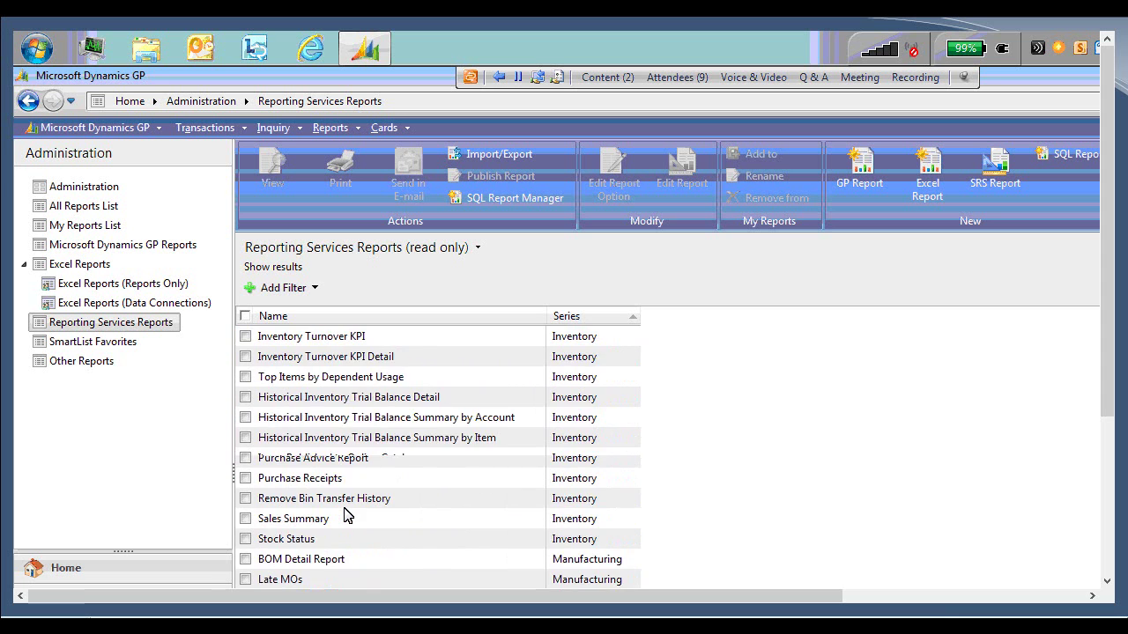
{"action": "scroll", "coordinate": [347, 516], "scroll_direction": "down", "scroll_amount": 12}
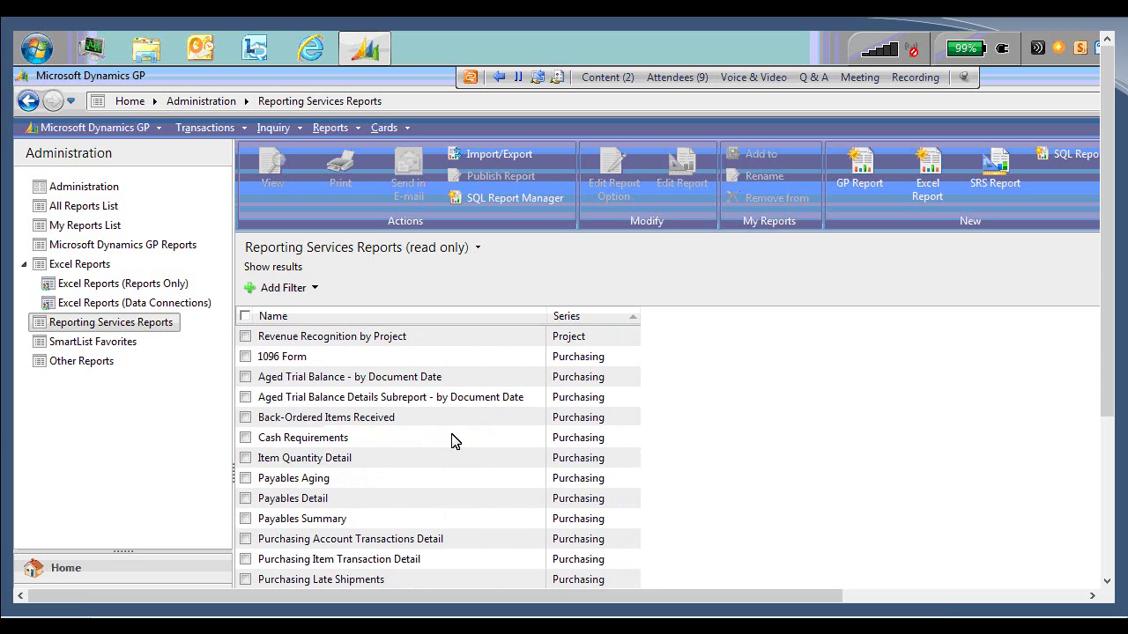
{"action": "left_click", "coordinate": [420, 440]}
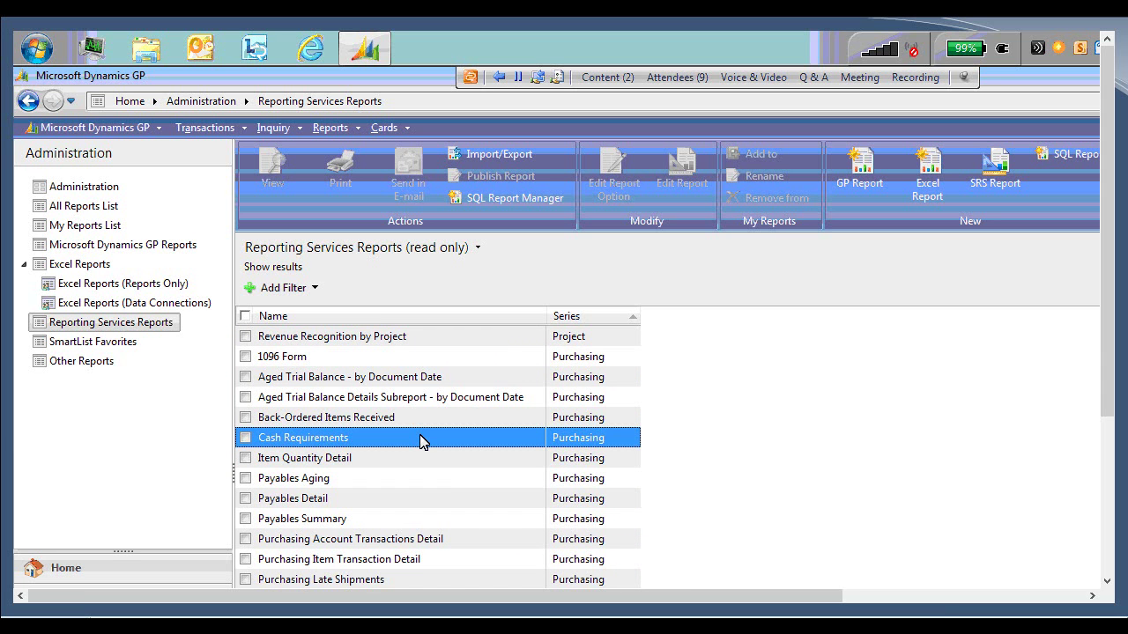
{"action": "scroll", "coordinate": [396, 464], "scroll_direction": "down", "scroll_amount": 3}
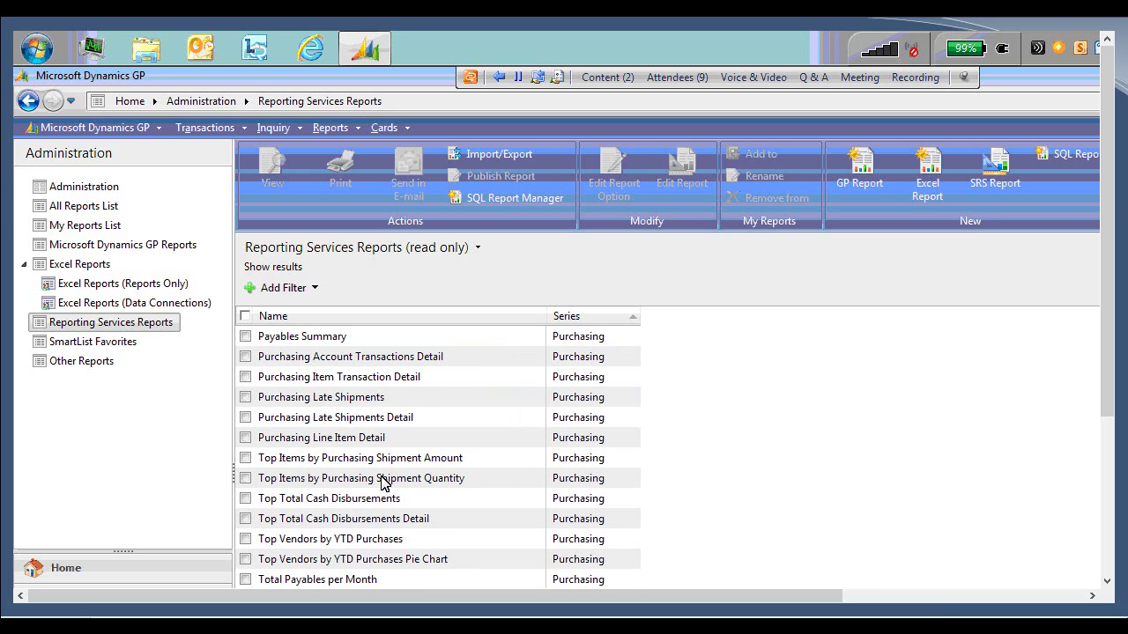
{"action": "scroll", "coordinate": [383, 483], "scroll_direction": "down", "scroll_amount": 1}
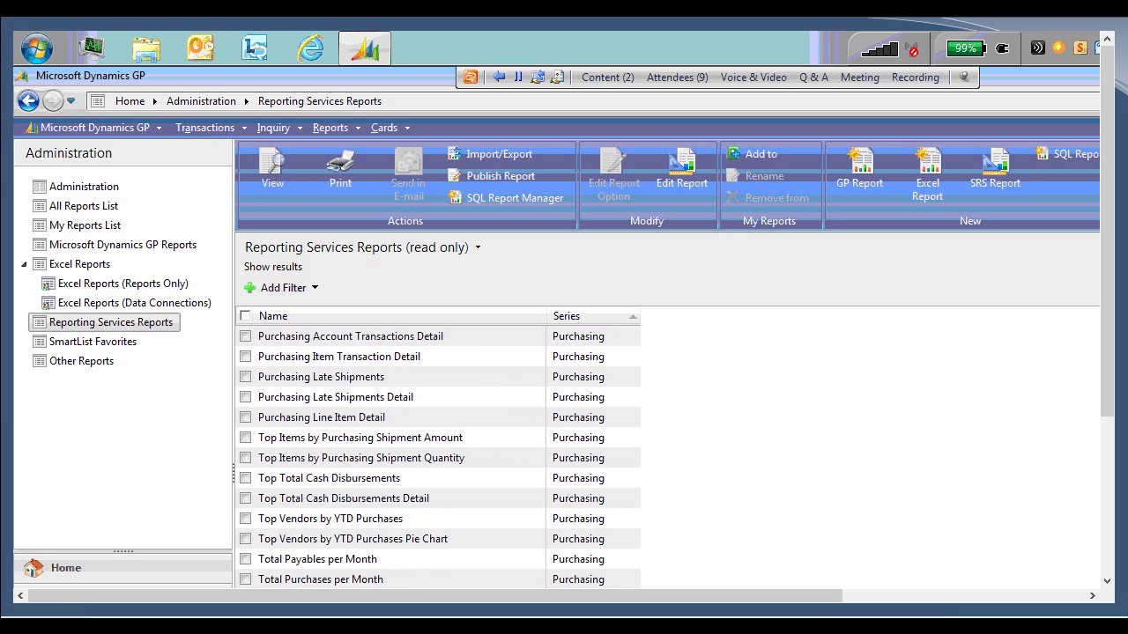
{"action": "left_click", "coordinate": [272, 181]}
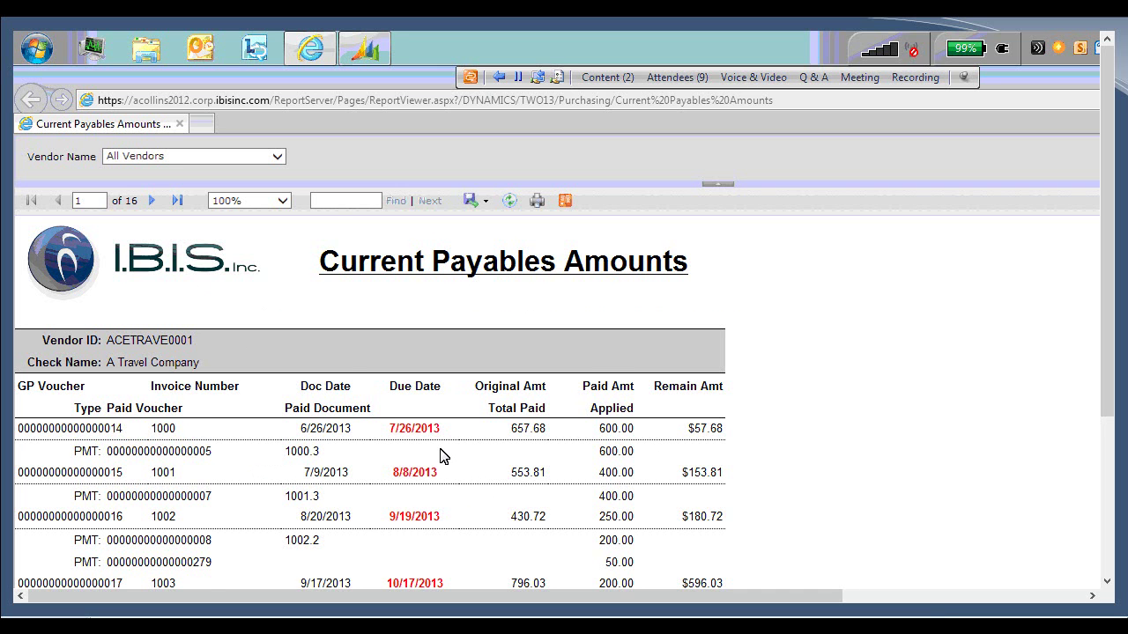
Step: Examine the vendor invoices, due dates and payments in the Current Payables Amounts report, and close it
{"action": "scroll", "coordinate": [443, 455], "scroll_direction": "down", "scroll_amount": 1}
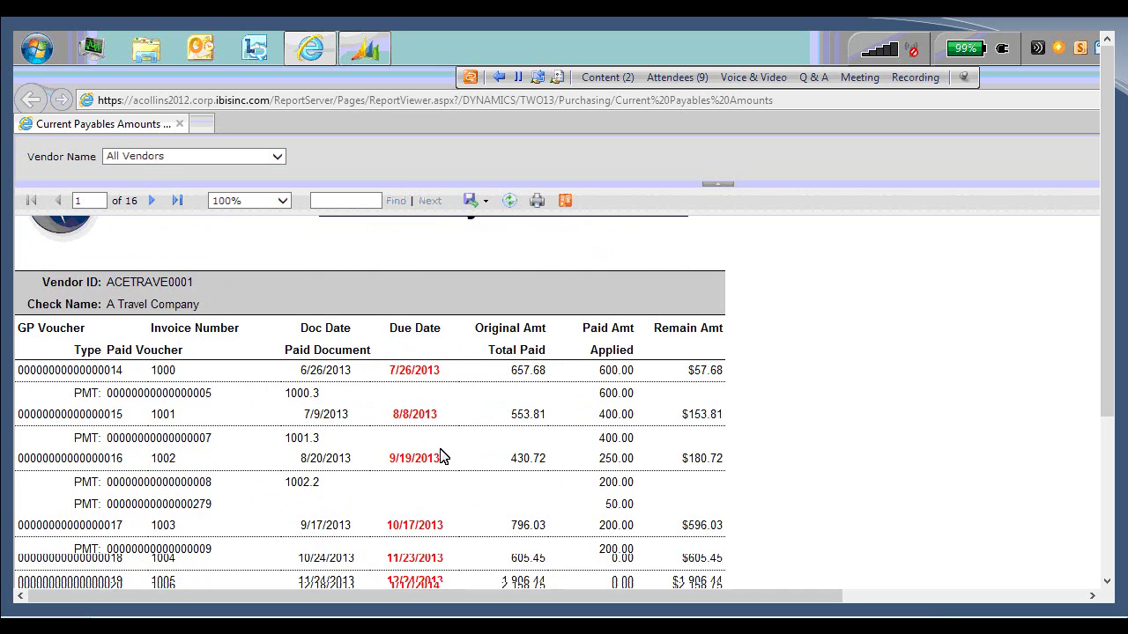
{"action": "scroll", "coordinate": [443, 455], "scroll_direction": "down", "scroll_amount": 1}
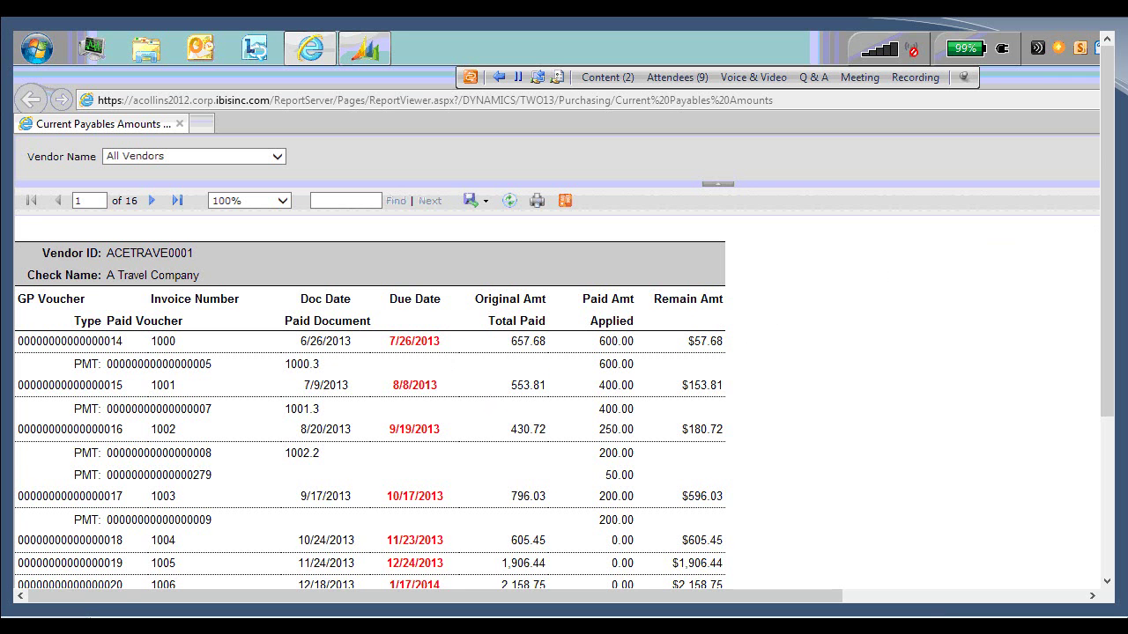
{"action": "key", "text": "alt+F4"}
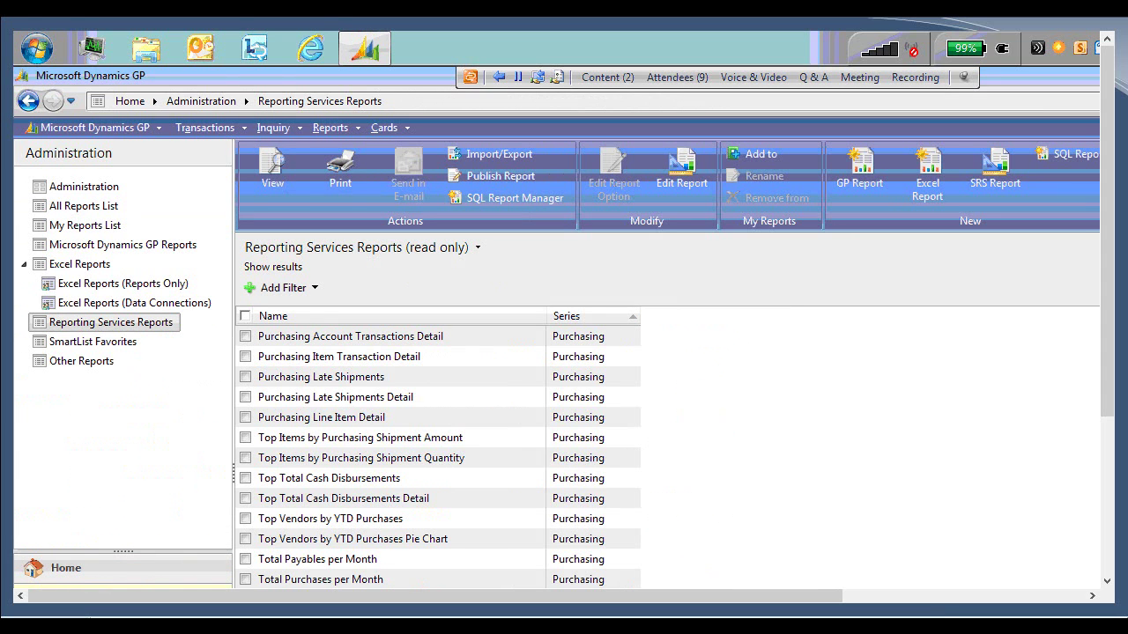
Step: Open Account Maintenance from the Financial cards and bring up its report assignments
{"action": "left_click", "coordinate": [134, 586]}
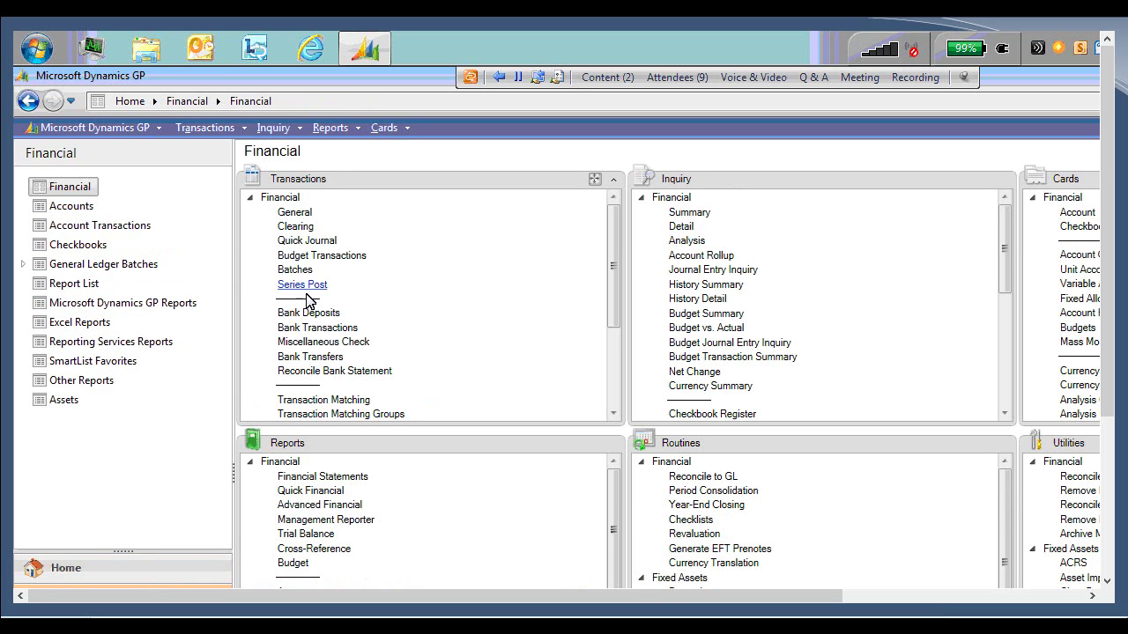
{"action": "left_click", "coordinate": [1081, 215]}
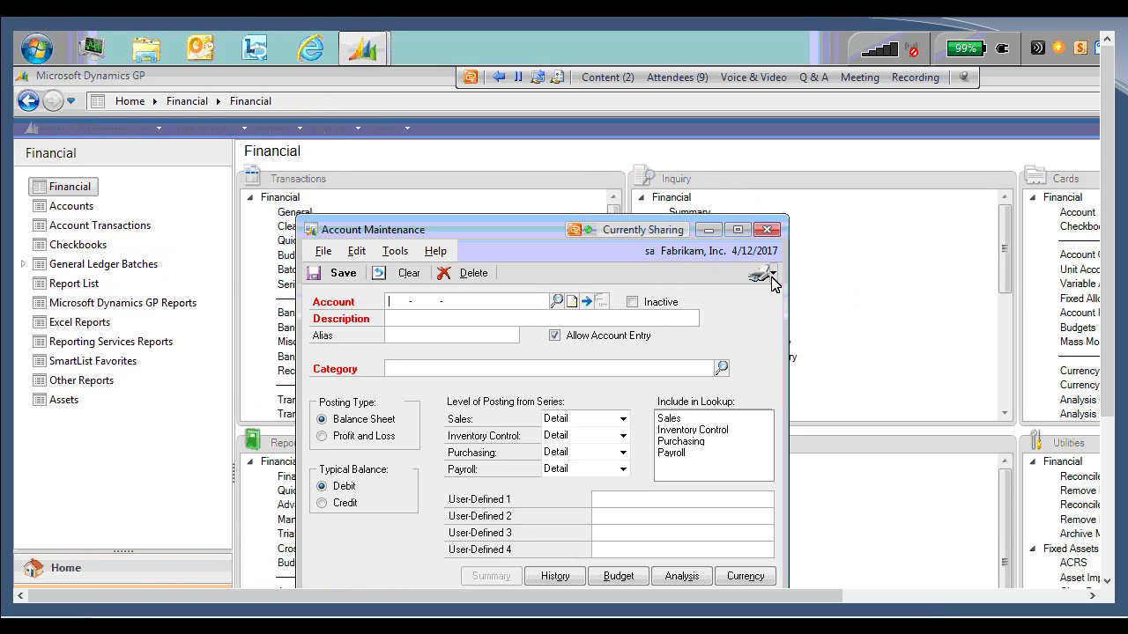
{"action": "left_click", "coordinate": [772, 275]}
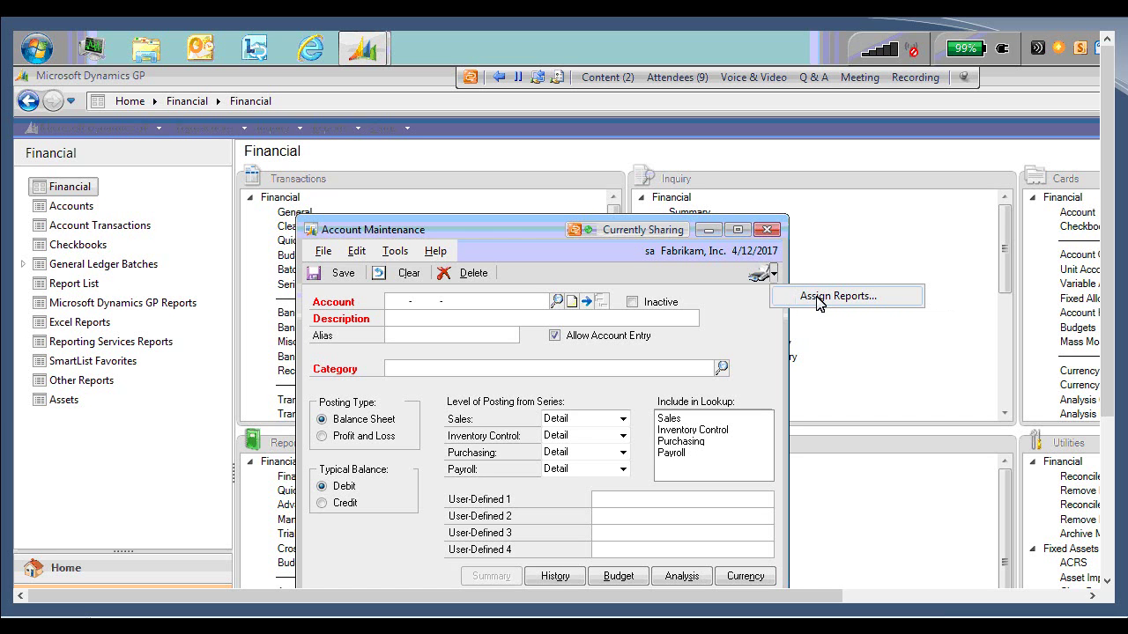
{"action": "left_click", "coordinate": [817, 299]}
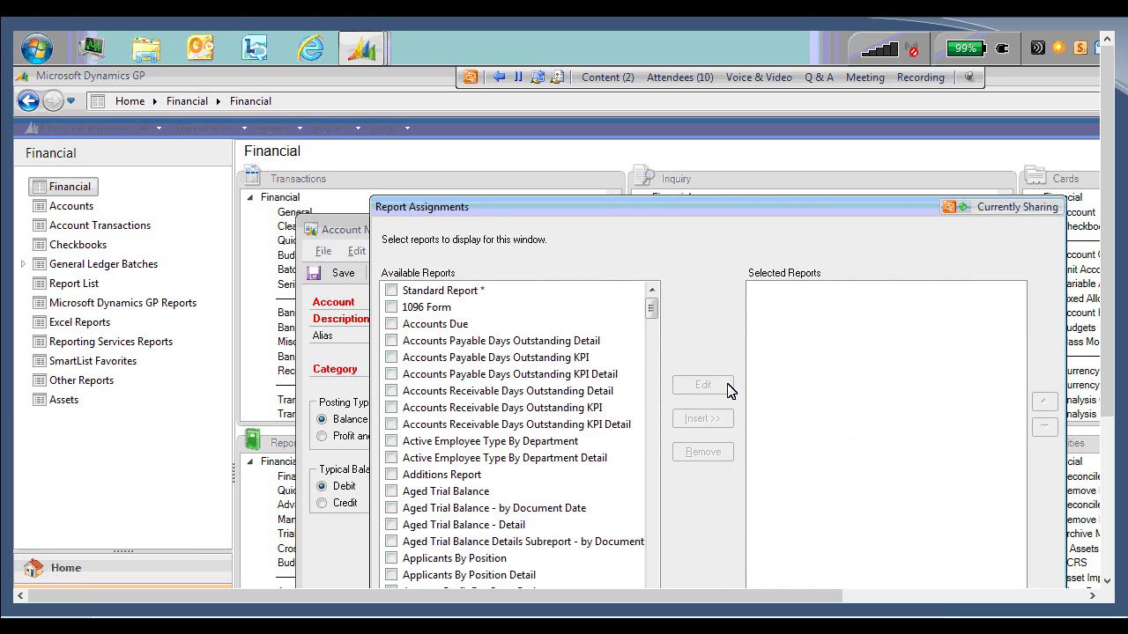
Step: Assign the Current Balance report to the Account Maintenance window and confirm the report assignments
{"action": "left_click", "coordinate": [418, 411]}
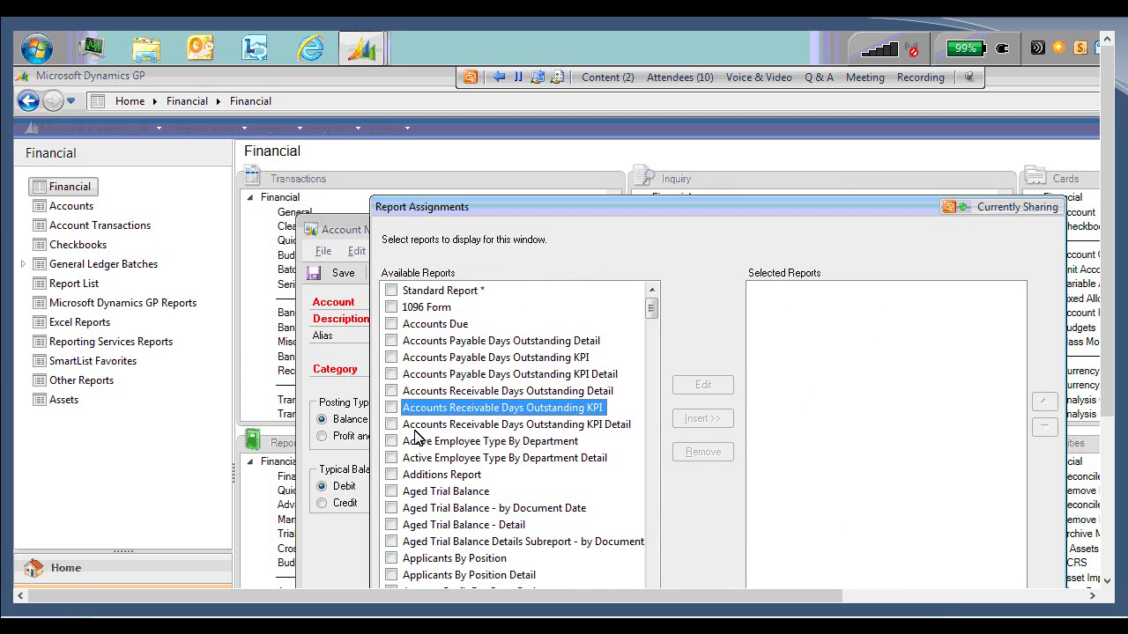
{"action": "scroll", "coordinate": [430, 431], "scroll_direction": "down", "scroll_amount": 10}
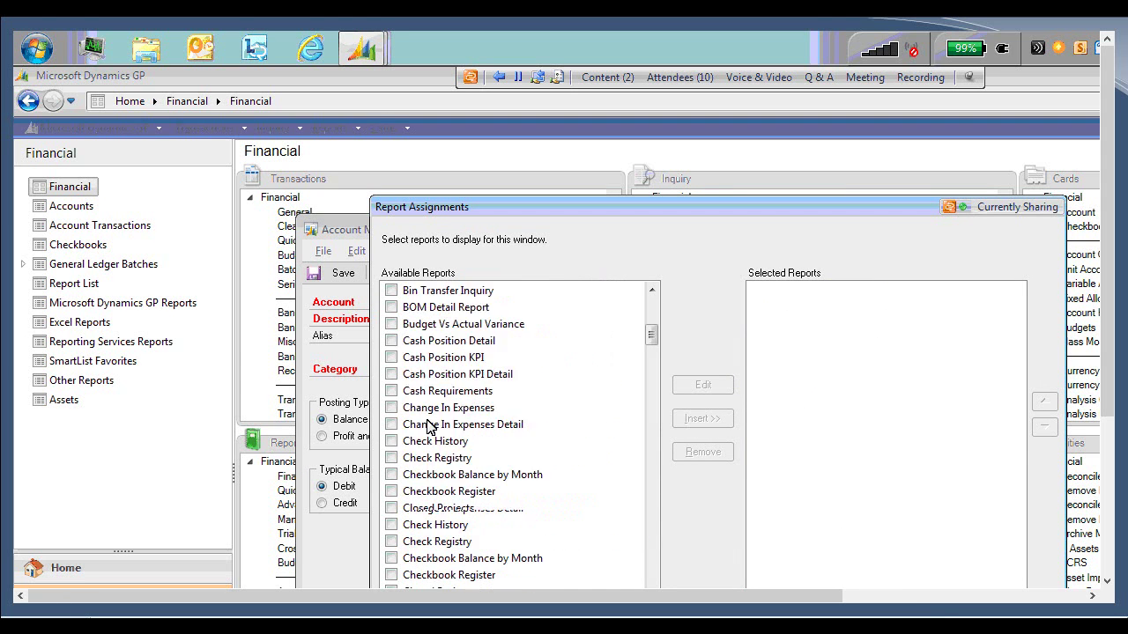
{"action": "scroll", "coordinate": [432, 433], "scroll_direction": "down", "scroll_amount": 2}
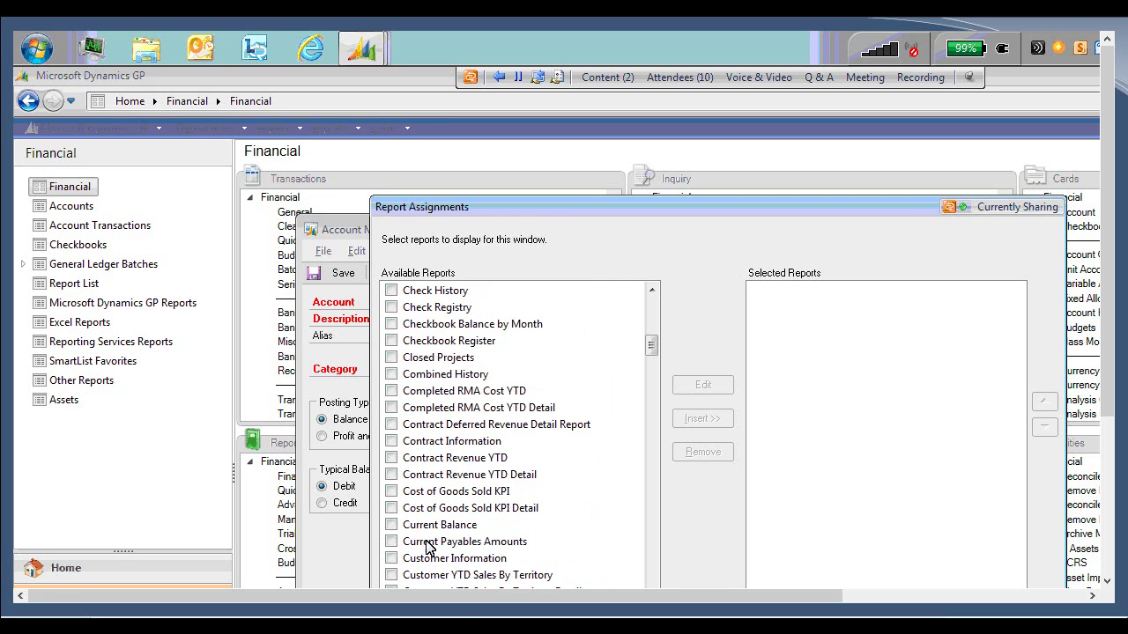
{"action": "left_click", "coordinate": [429, 527]}
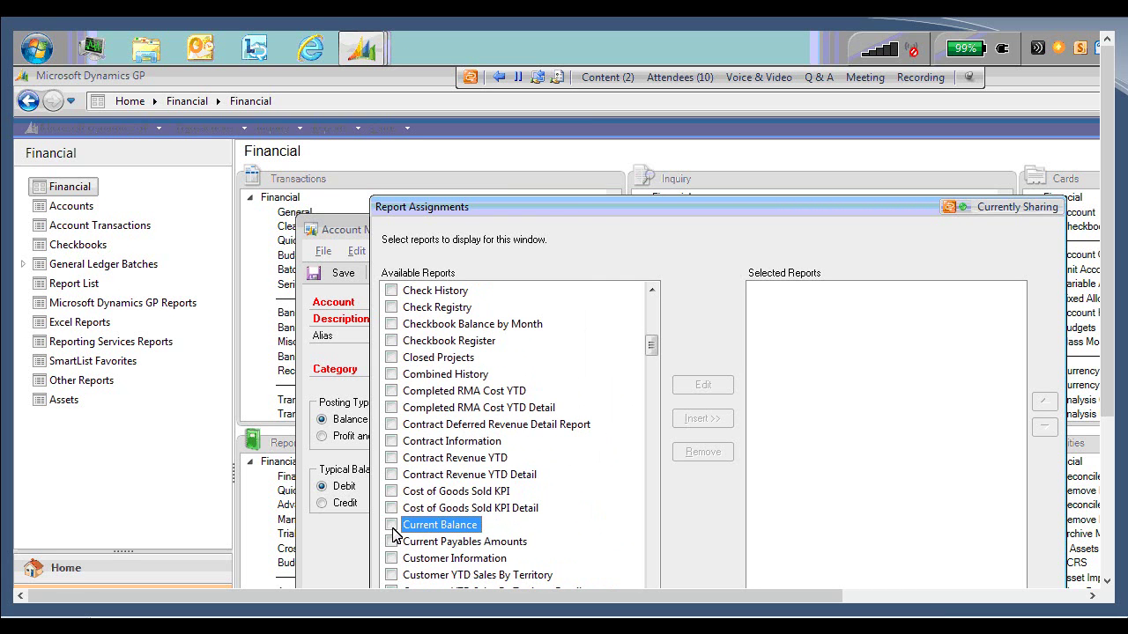
{"action": "left_click", "coordinate": [391, 525]}
{"action": "left_click", "coordinate": [705, 421]}
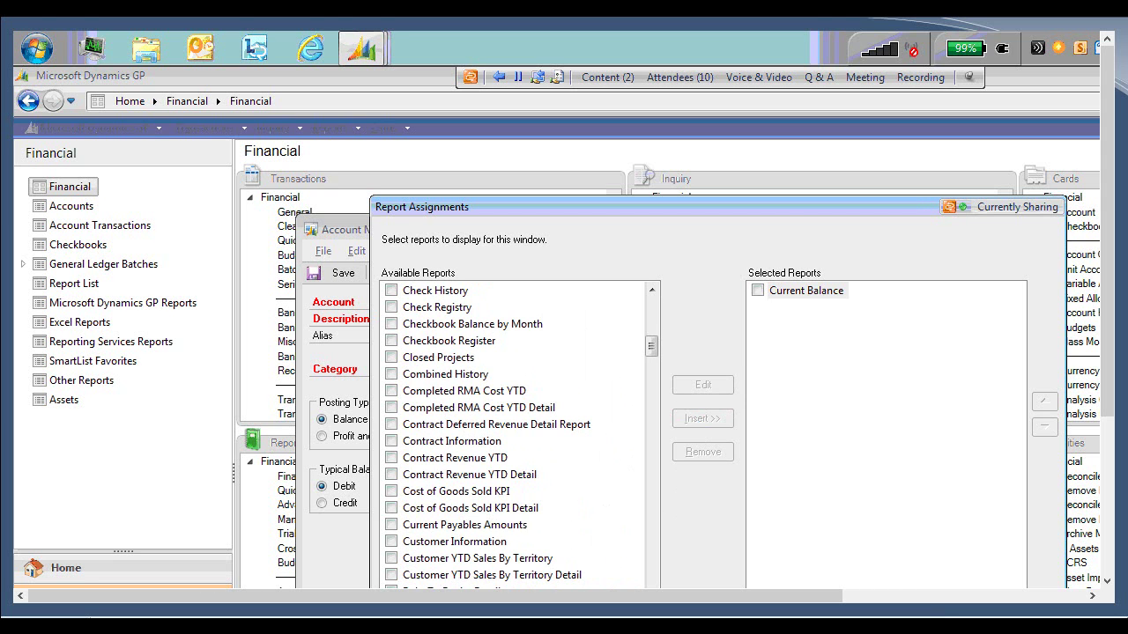
{"action": "left_click", "coordinate": [837, 580]}
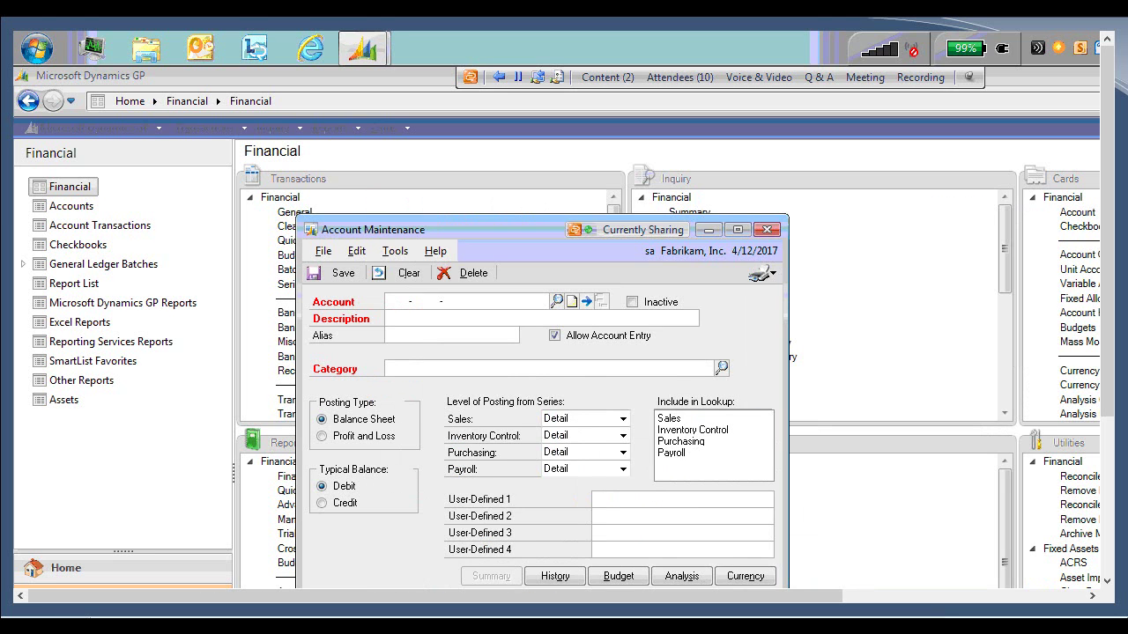
Step: View the Current Balance report for the Cash - Operating Account from Account Maintenance, and close the account window
{"action": "left_click", "coordinate": [774, 275]}
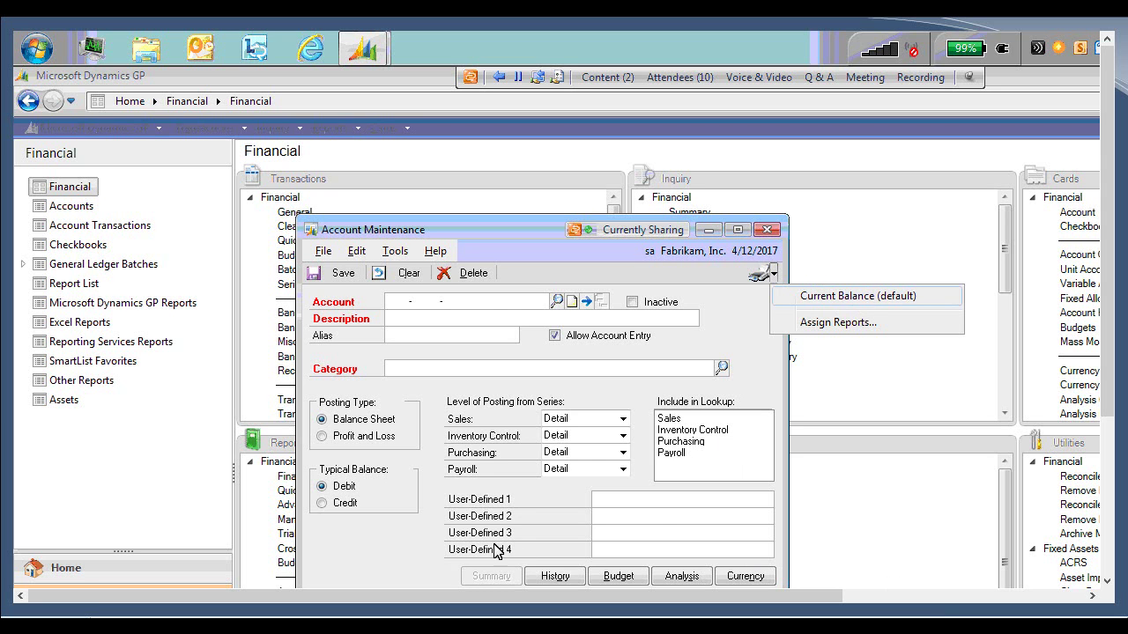
{"action": "key", "text": "Escape"}
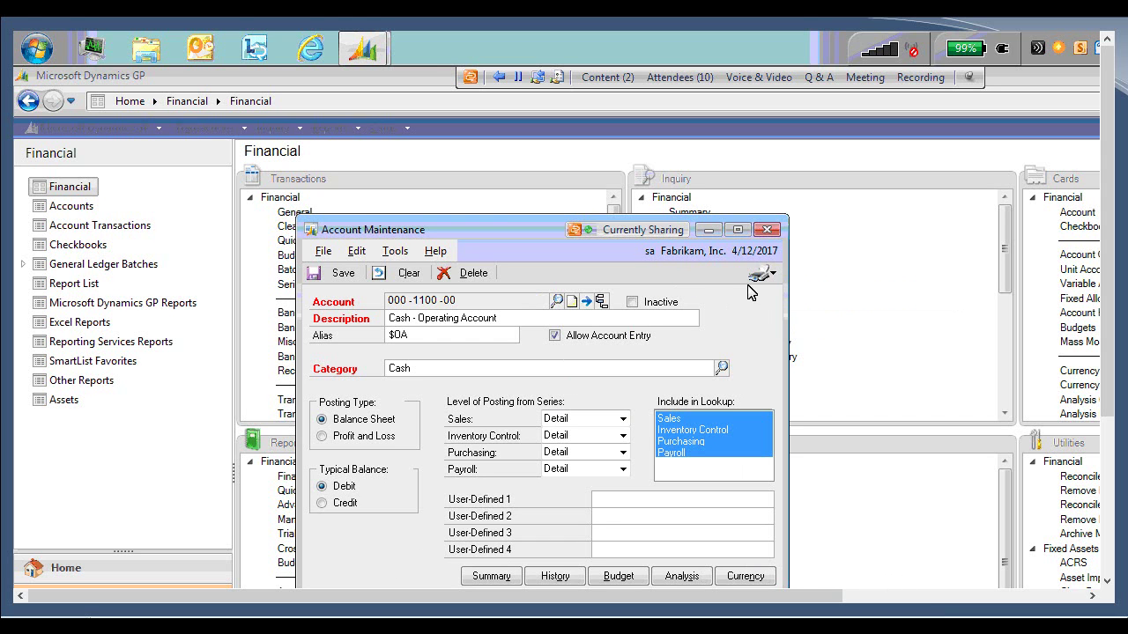
{"action": "left_click", "coordinate": [773, 274]}
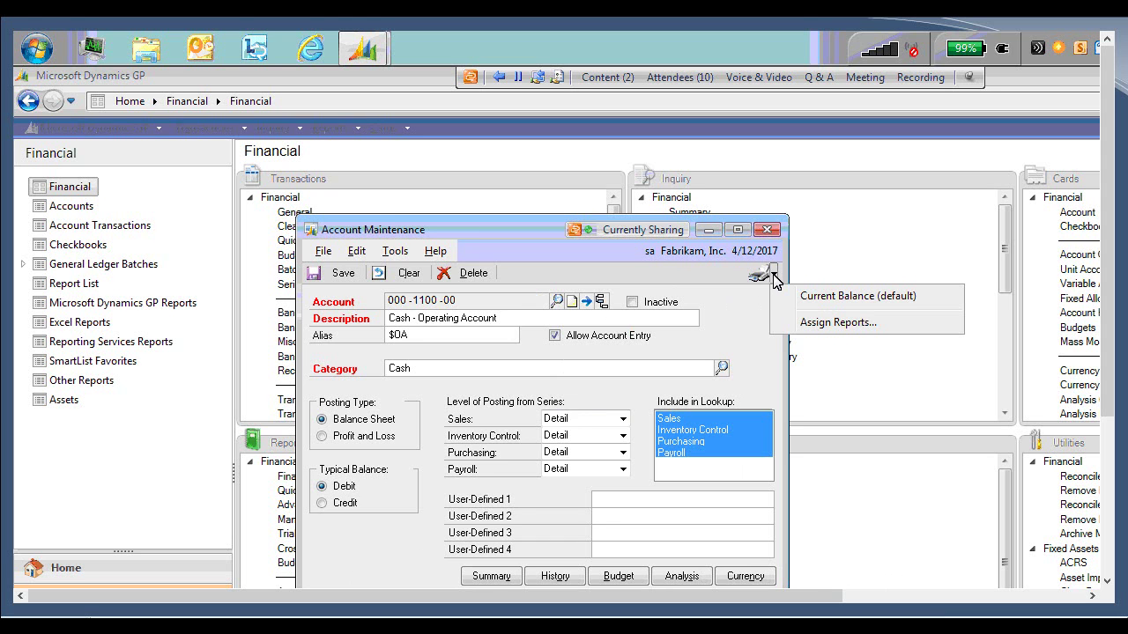
{"action": "left_click", "coordinate": [846, 299]}
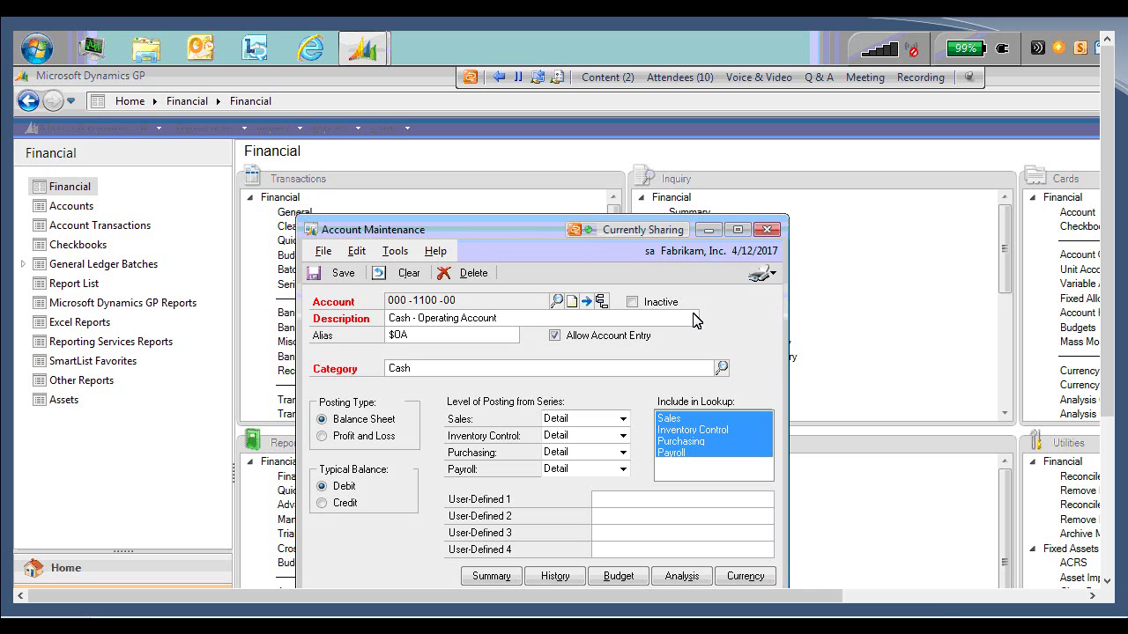
{"action": "left_click", "coordinate": [767, 230]}
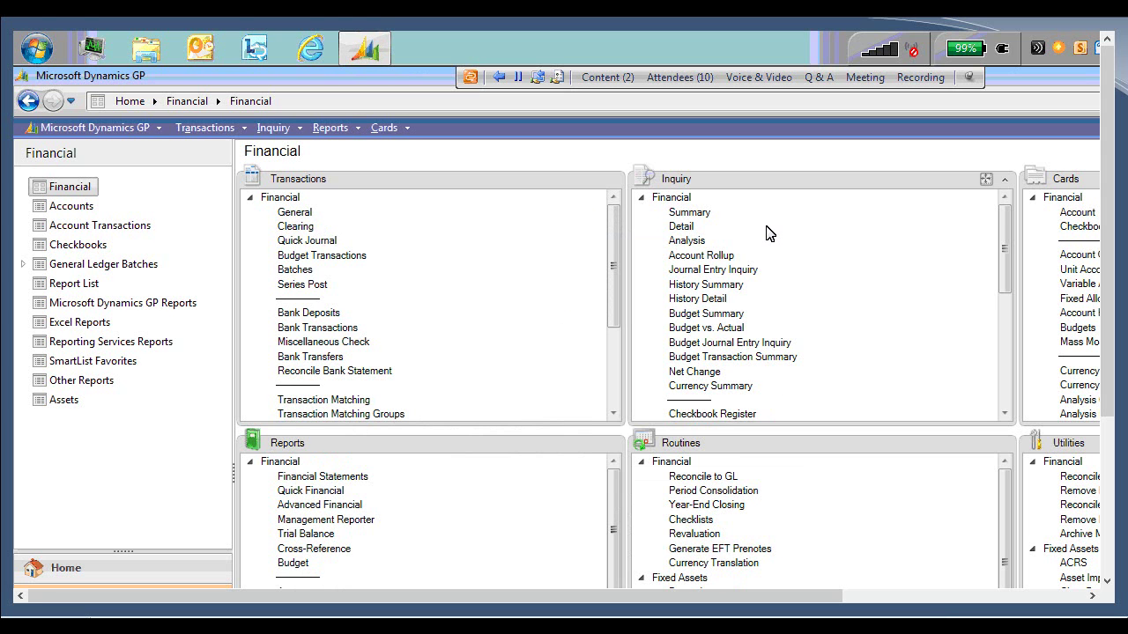
Step: Open the Reports Only list of Excel reports under Administration and view the Financial report TWO13 AccountSummary Default
{"action": "left_click", "coordinate": [89, 568]}
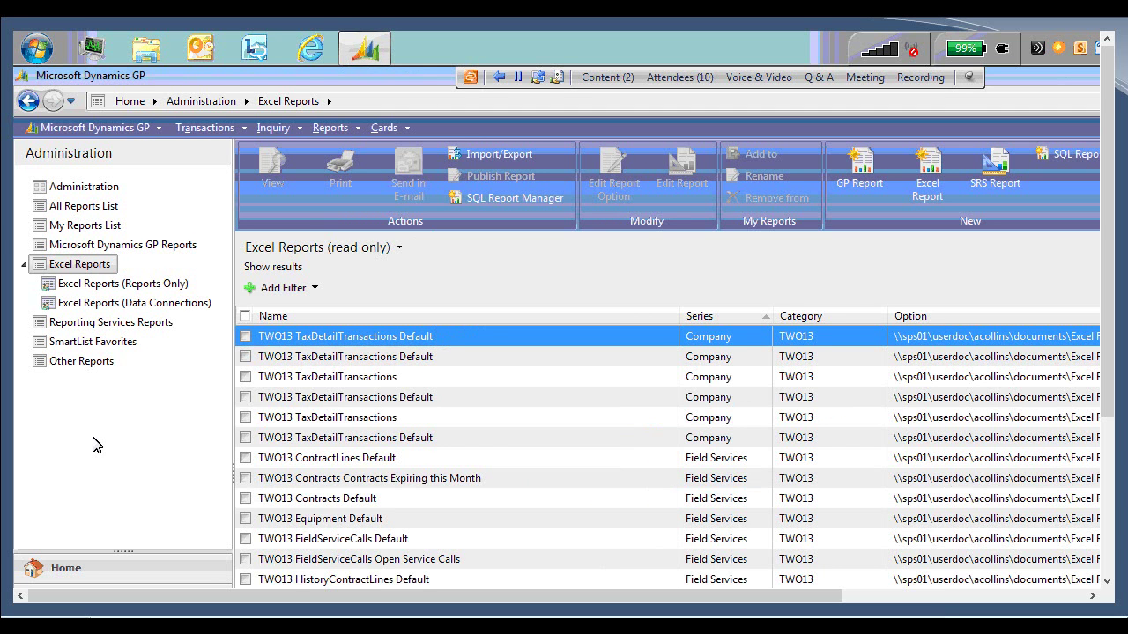
{"action": "left_click", "coordinate": [125, 283]}
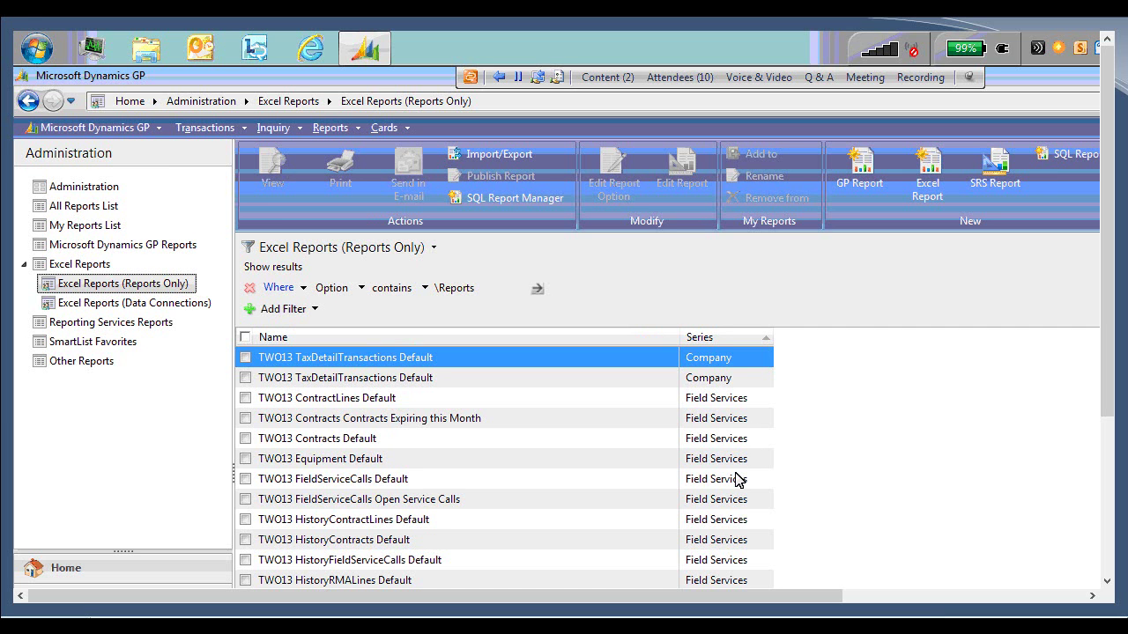
{"action": "left_click", "coordinate": [424, 504]}
{"action": "scroll", "coordinate": [424, 506], "scroll_direction": "down", "scroll_amount": 2}
{"action": "scroll", "coordinate": [421, 502], "scroll_direction": "down", "scroll_amount": 5}
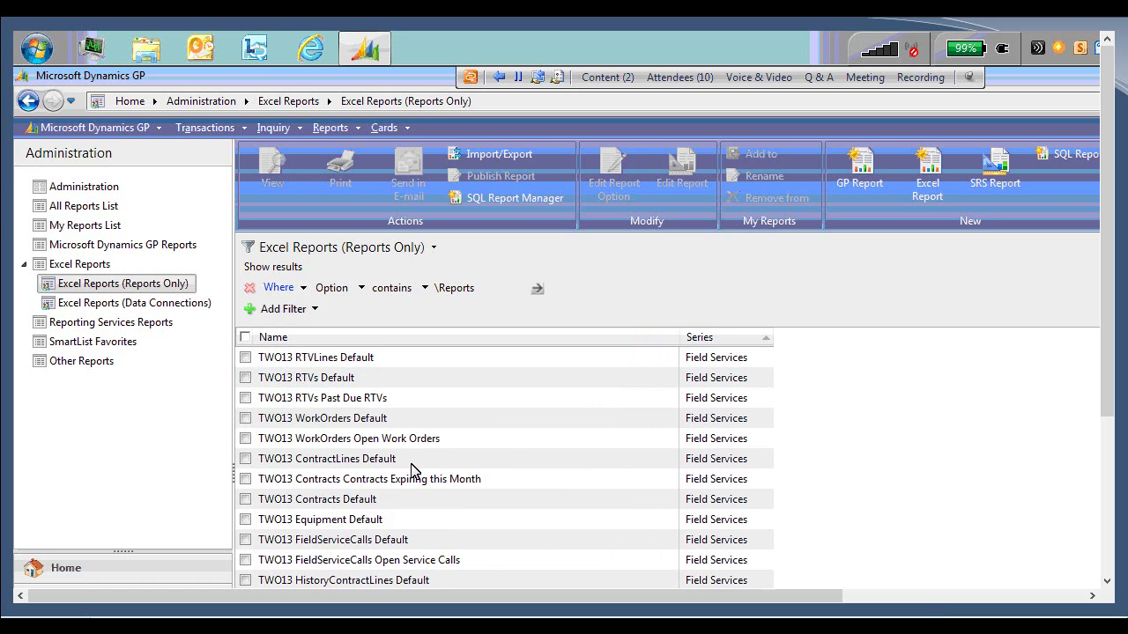
{"action": "scroll", "coordinate": [414, 463], "scroll_direction": "down", "scroll_amount": 6}
{"action": "scroll", "coordinate": [414, 448], "scroll_direction": "down", "scroll_amount": 1}
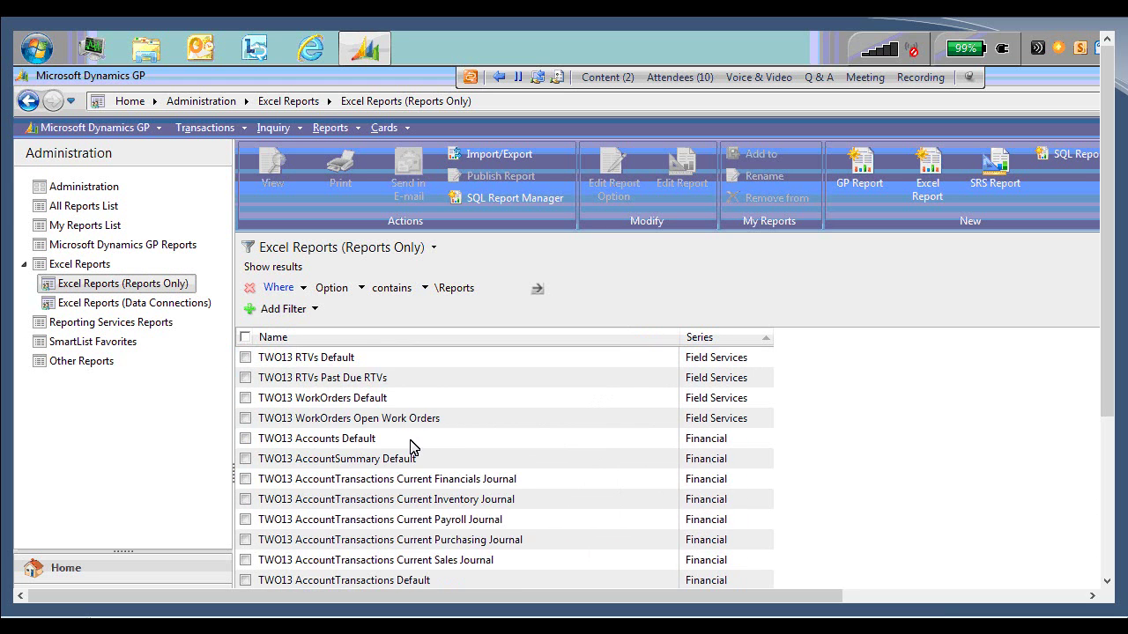
{"action": "scroll", "coordinate": [410, 448], "scroll_direction": "down", "scroll_amount": 1}
{"action": "left_click", "coordinate": [410, 441]}
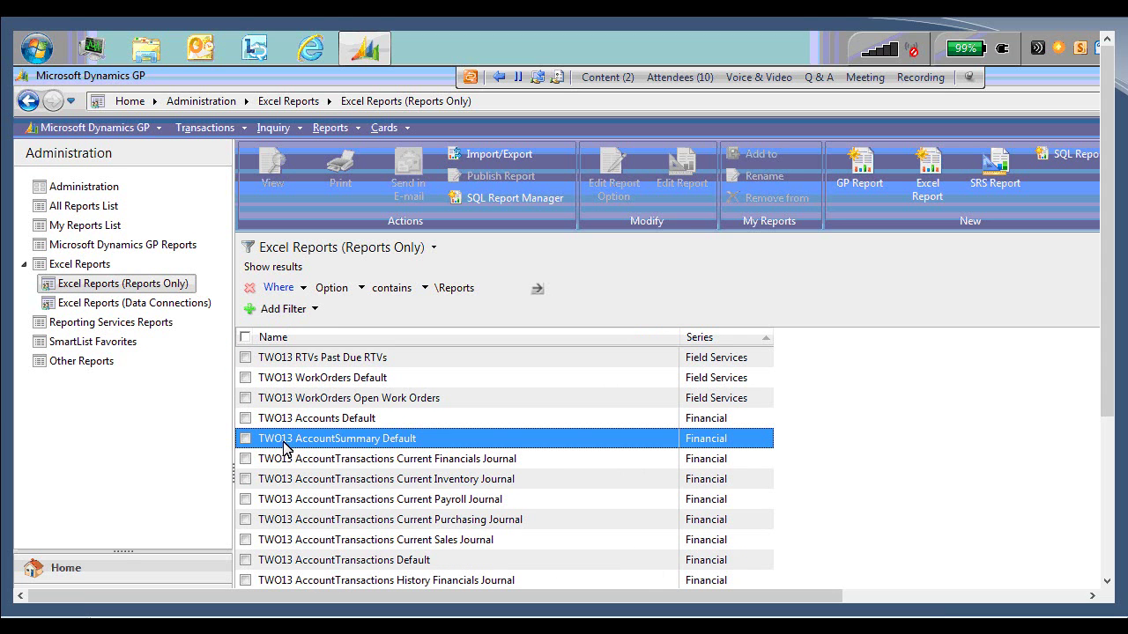
{"action": "left_click", "coordinate": [245, 439]}
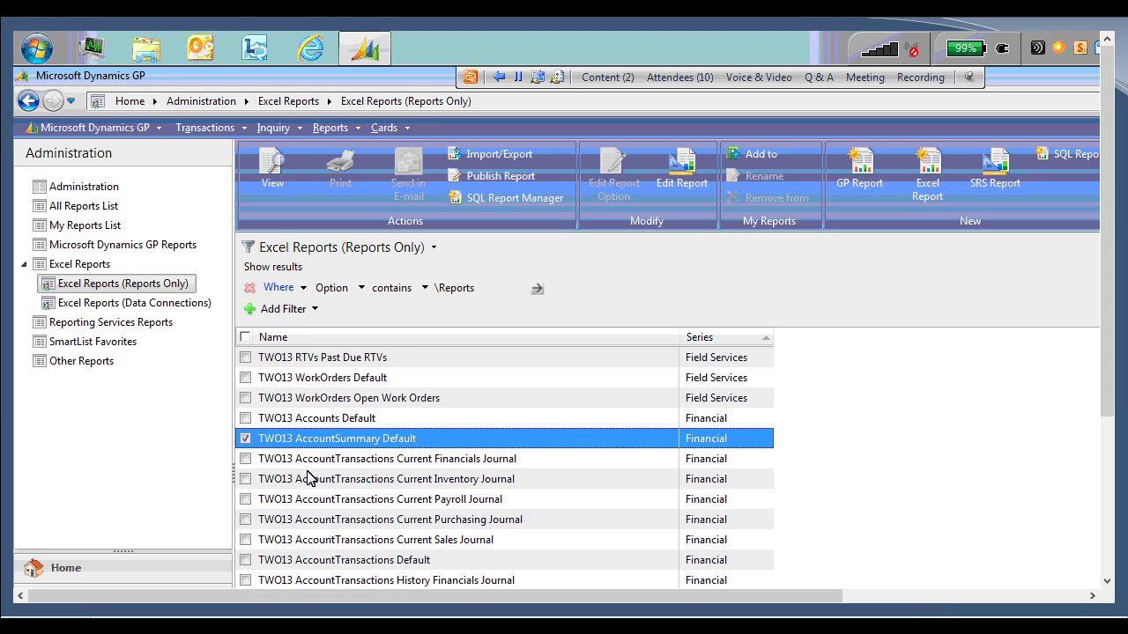
{"action": "left_click", "coordinate": [271, 183]}
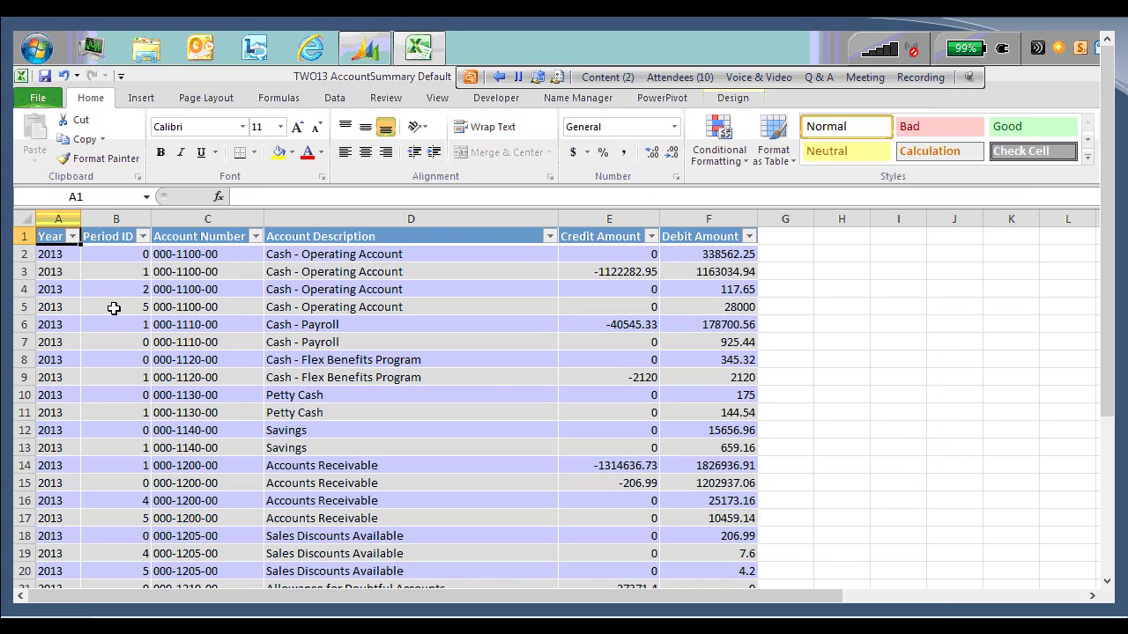
Step: Look over the period, account number and description in the first data row, and save the workbook as TWO13 AccountSummary Net
{"action": "left_click", "coordinate": [100, 254]}
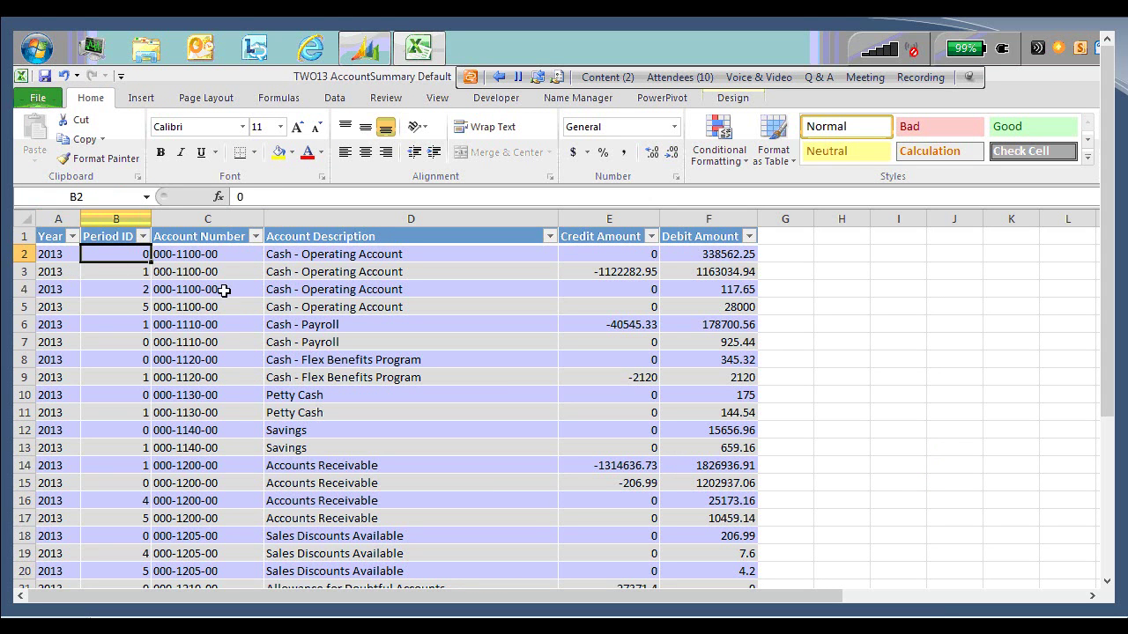
{"action": "left_click", "coordinate": [222, 257]}
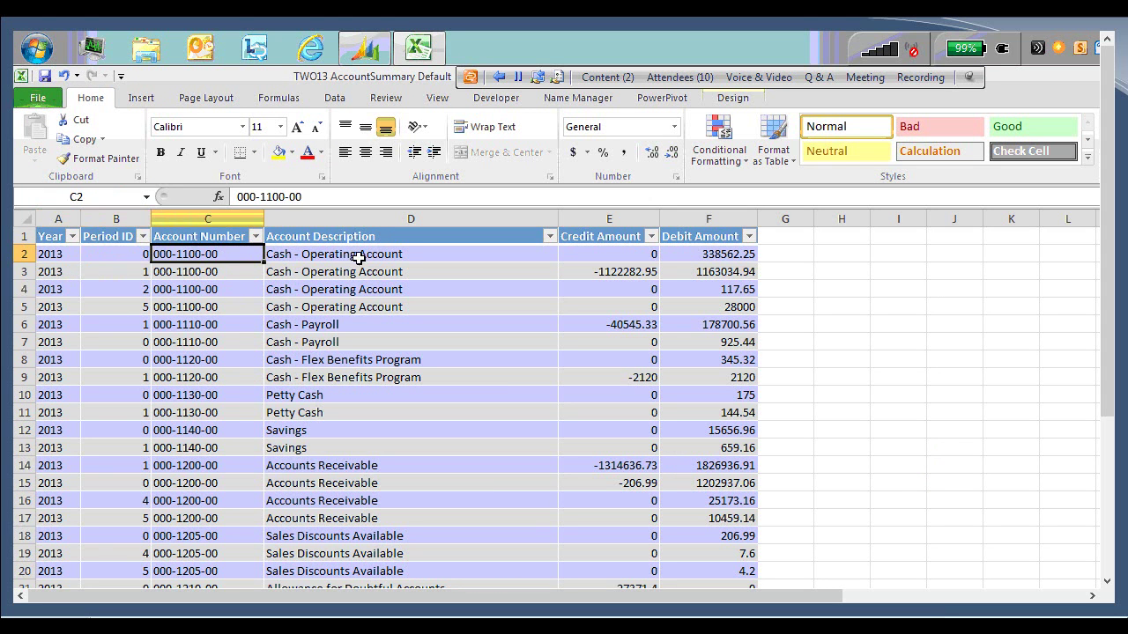
{"action": "left_click", "coordinate": [354, 255]}
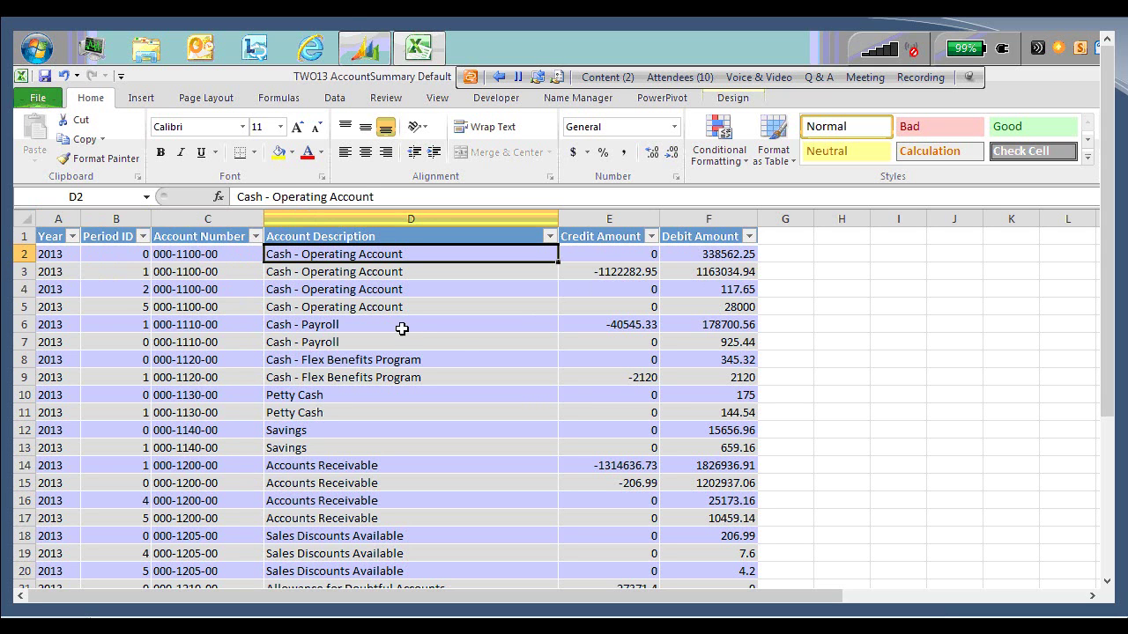
{"action": "left_click", "coordinate": [33, 104]}
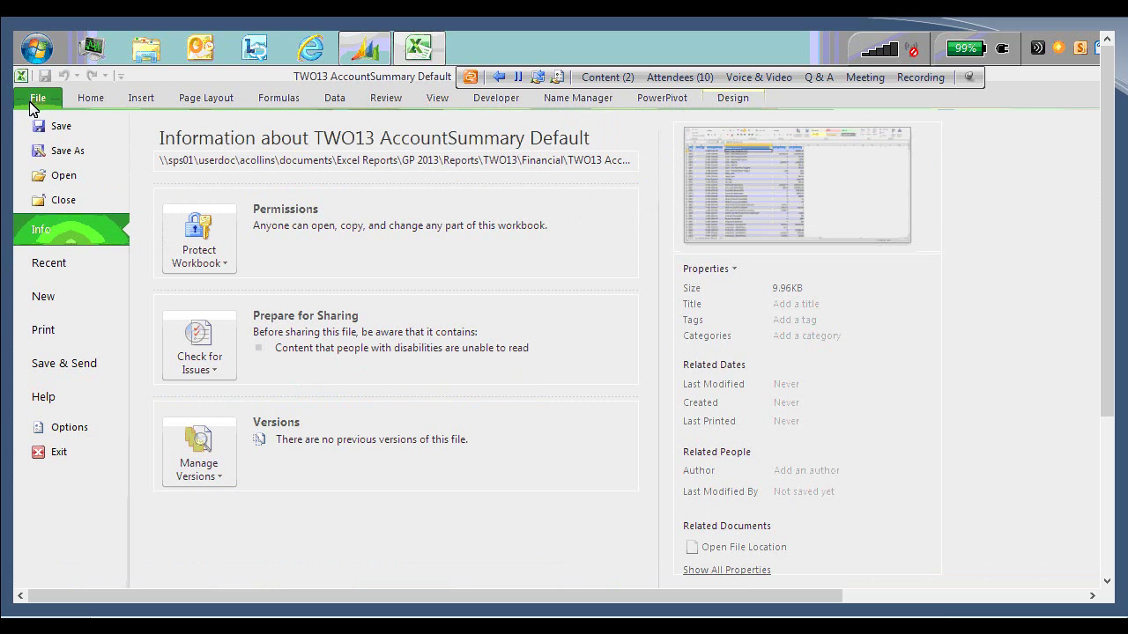
{"action": "left_click", "coordinate": [64, 152]}
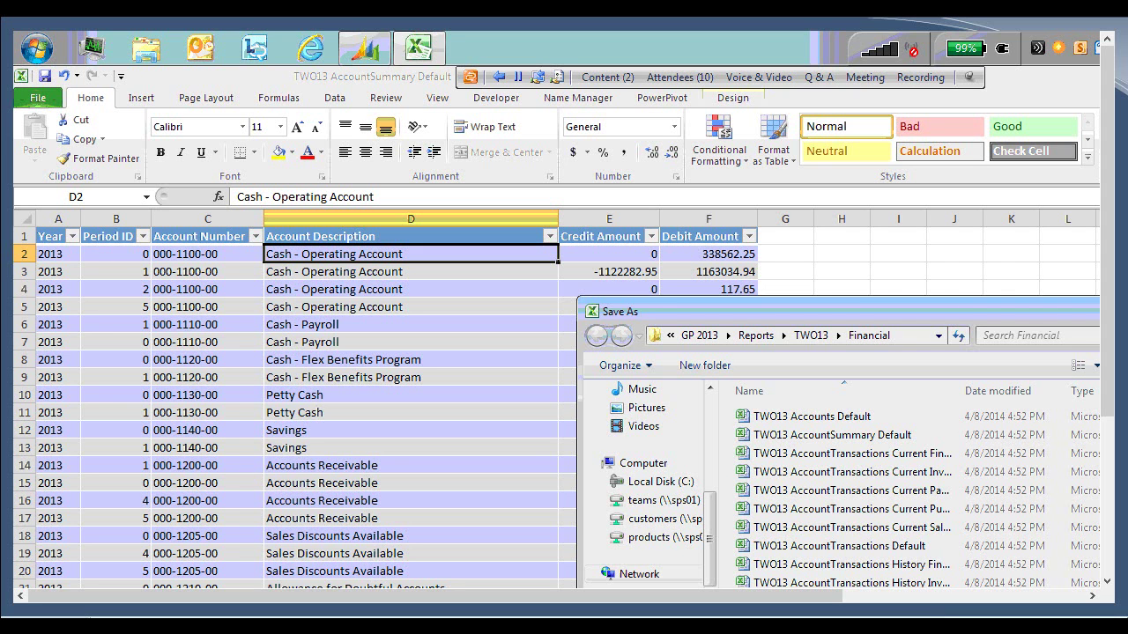
{"action": "key", "text": "Return"}
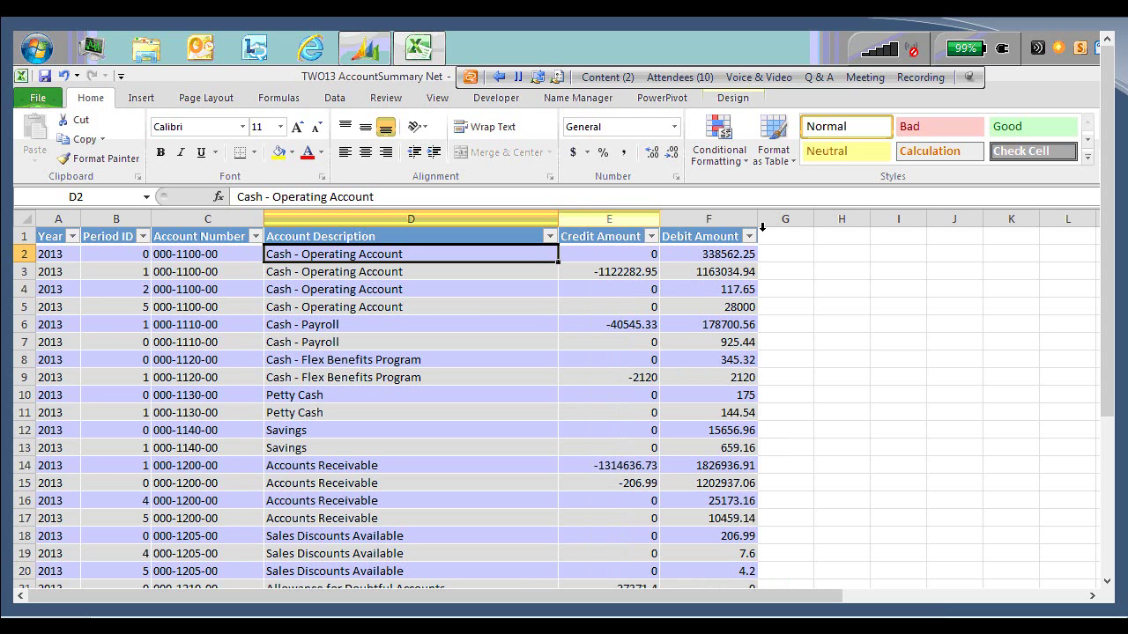
Step: Apply the comma number style to the Credit Amount and Debit Amount columns
{"action": "left_click", "coordinate": [613, 219]}
{"action": "left_click_drag", "start_coordinate": [613, 218], "coordinate": [693, 217]}
{"action": "left_click", "coordinate": [625, 152]}
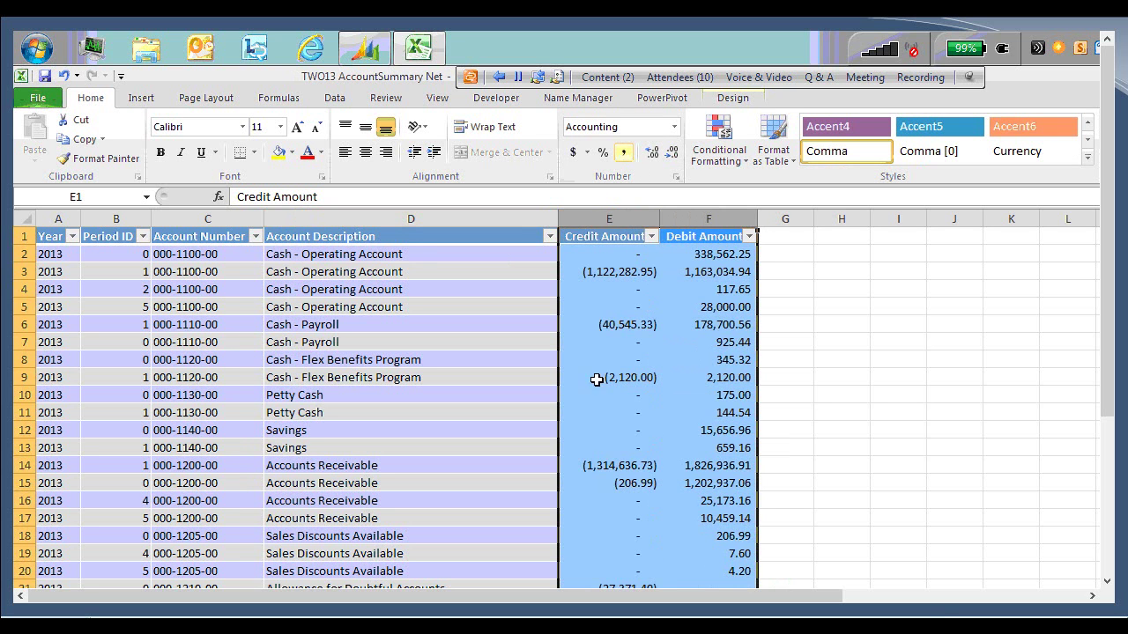
Step: Add a Net Amount column heading in cell G1 and fit the column width to it
{"action": "left_click", "coordinate": [773, 236]}
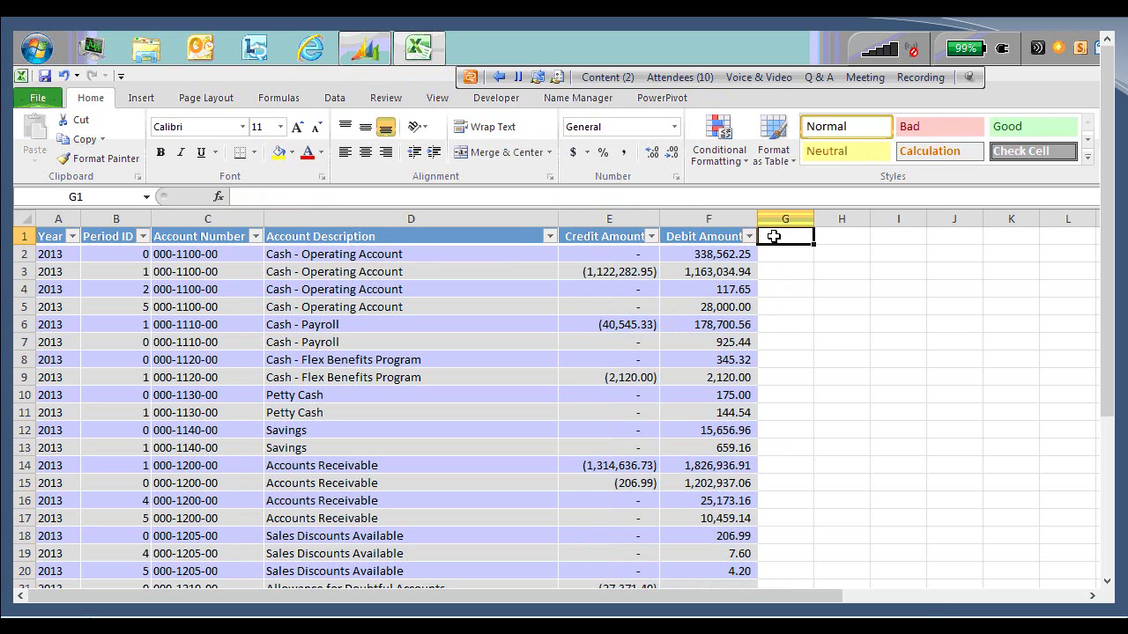
{"action": "type", "text": "Net Amount"}
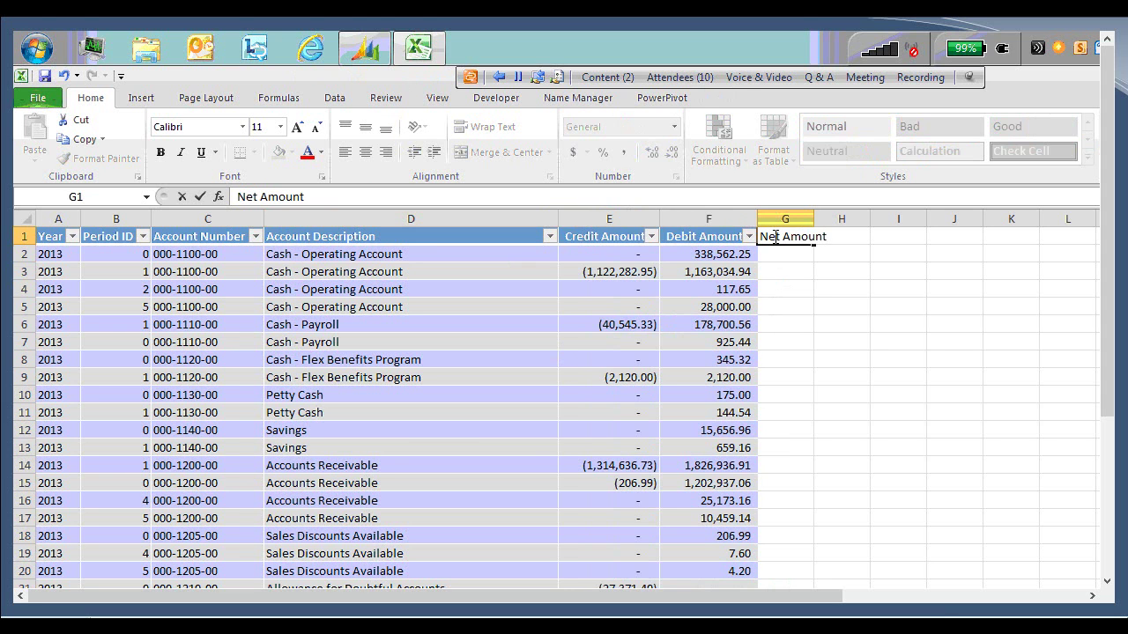
{"action": "key", "text": "Return"}
{"action": "double_click", "coordinate": [813, 219]}
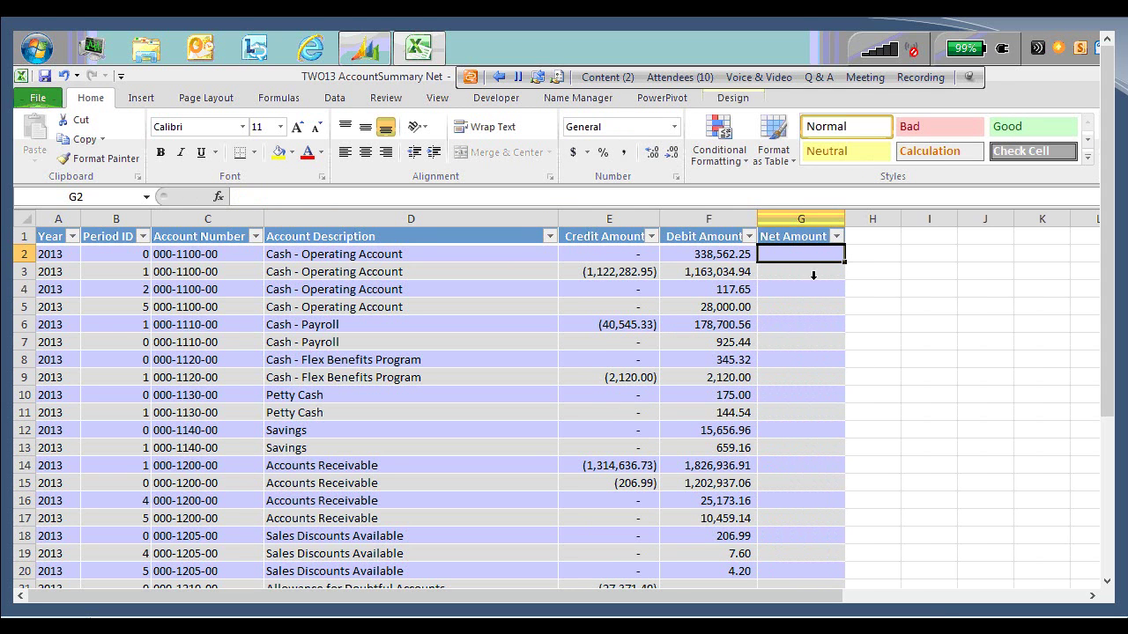
Step: Calculate Net Amount as Credit Amount plus Debit Amount for every table row, and give the column the comma style
{"action": "type", "text": "="}
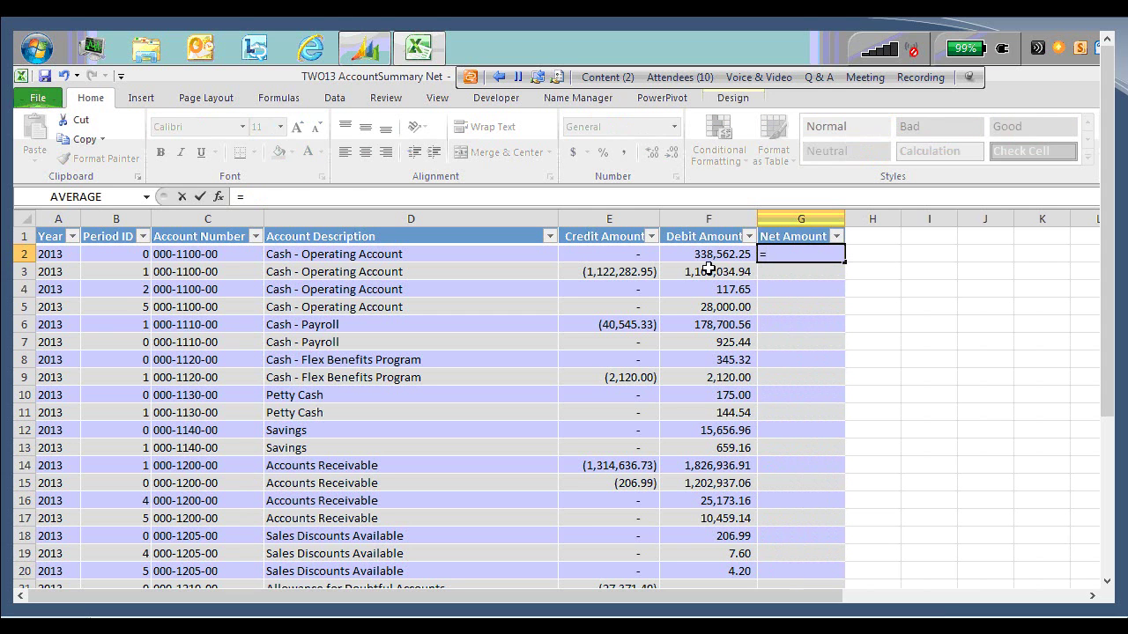
{"action": "left_click", "coordinate": [633, 254]}
{"action": "type", "text": ","}
{"action": "key", "text": "BackSpace"}
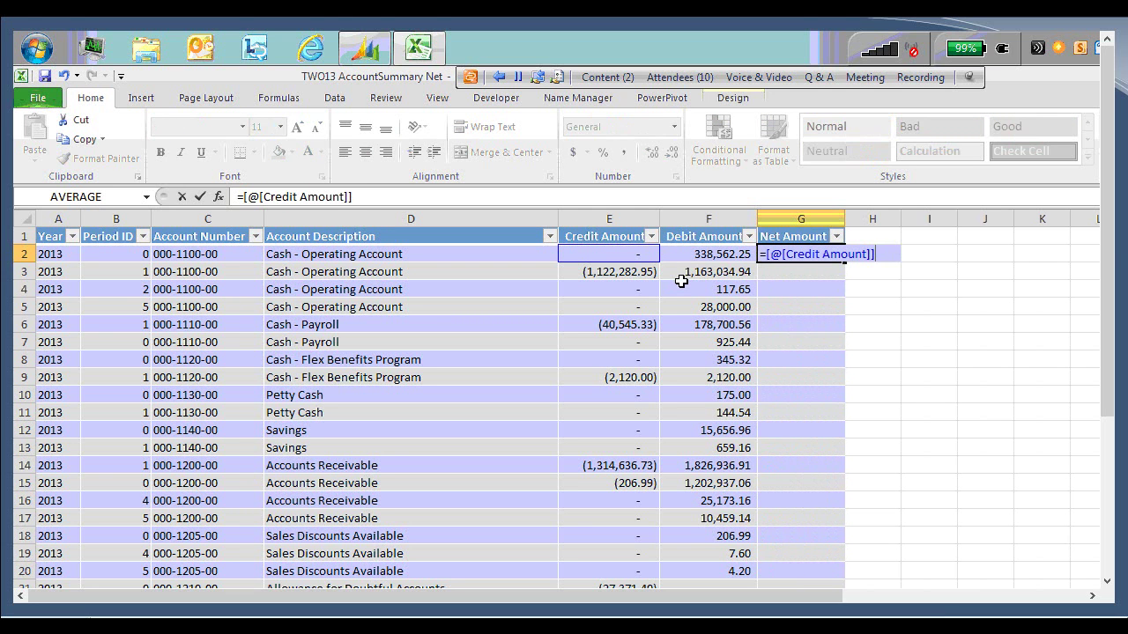
{"action": "type", "text": "+"}
{"action": "left_click", "coordinate": [688, 256]}
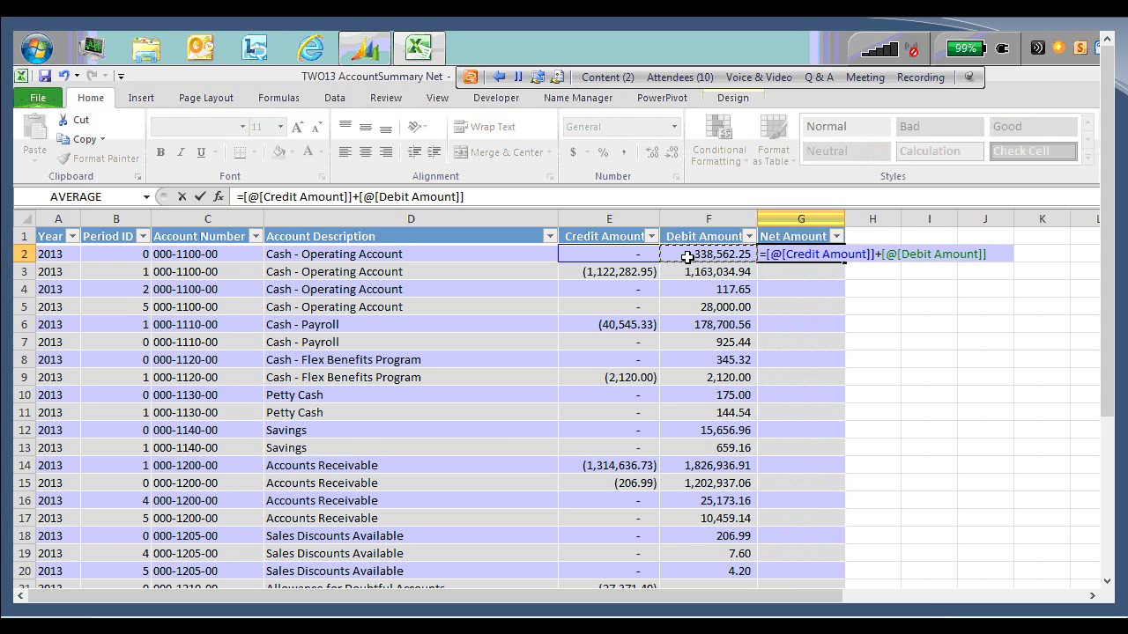
{"action": "key", "text": "Return"}
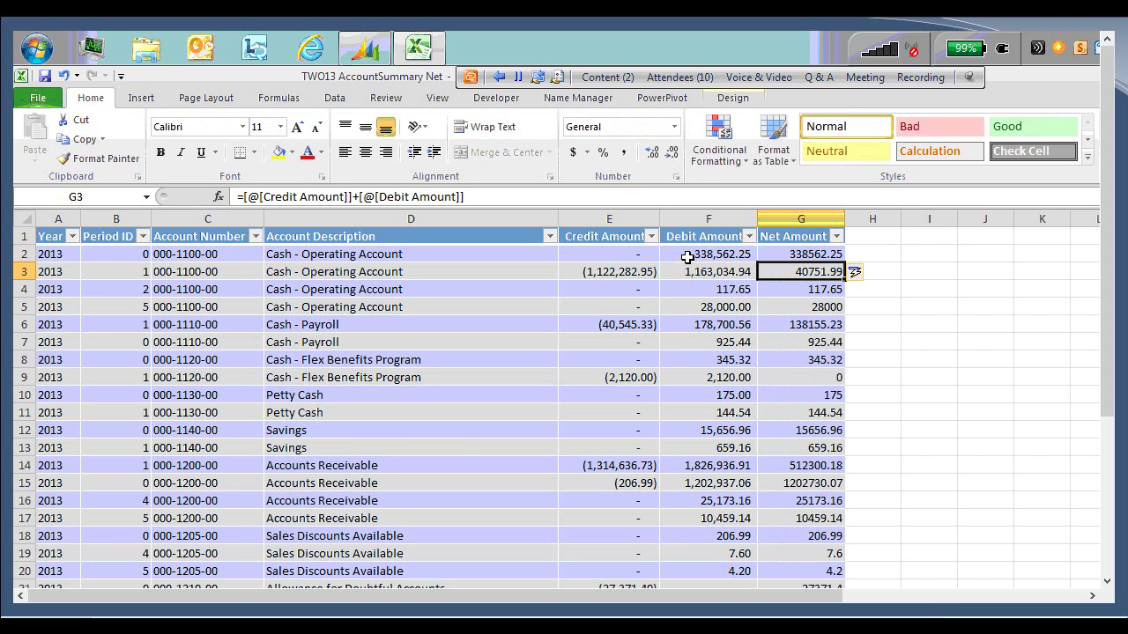
{"action": "left_click", "coordinate": [794, 223]}
{"action": "left_click", "coordinate": [624, 153]}
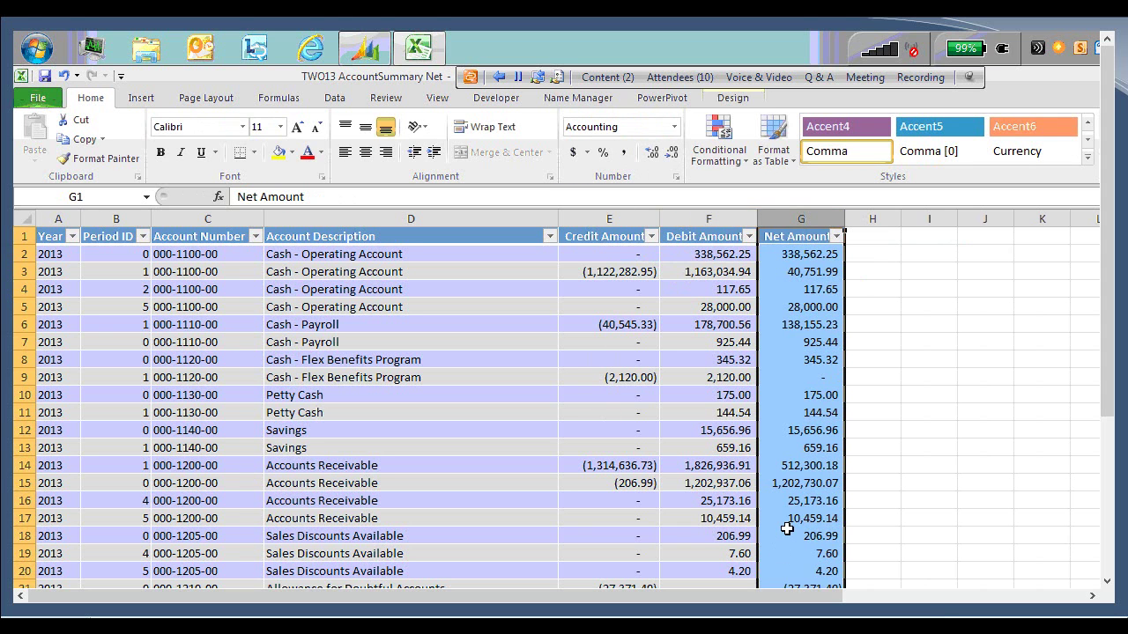
Step: Add SUBTOTAL formulas with function 9 in row 1473 for the Credit Amount, Debit Amount and Net Amount columns
{"action": "left_click", "coordinate": [793, 536]}
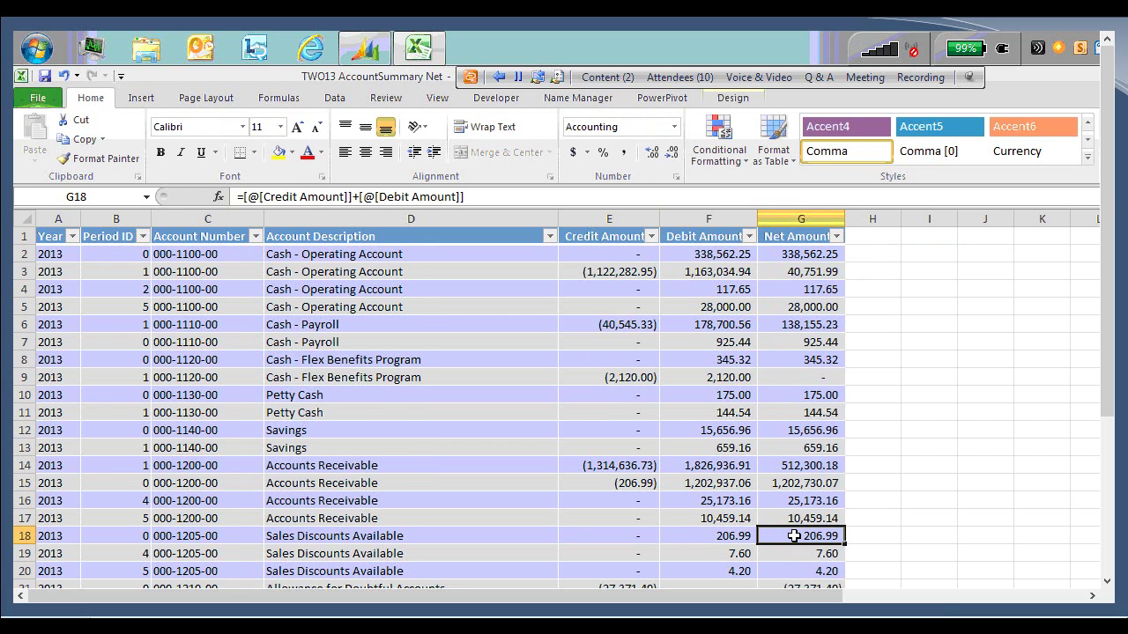
{"action": "key", "text": "ctrl+Down"}
{"action": "key", "text": "Down"}
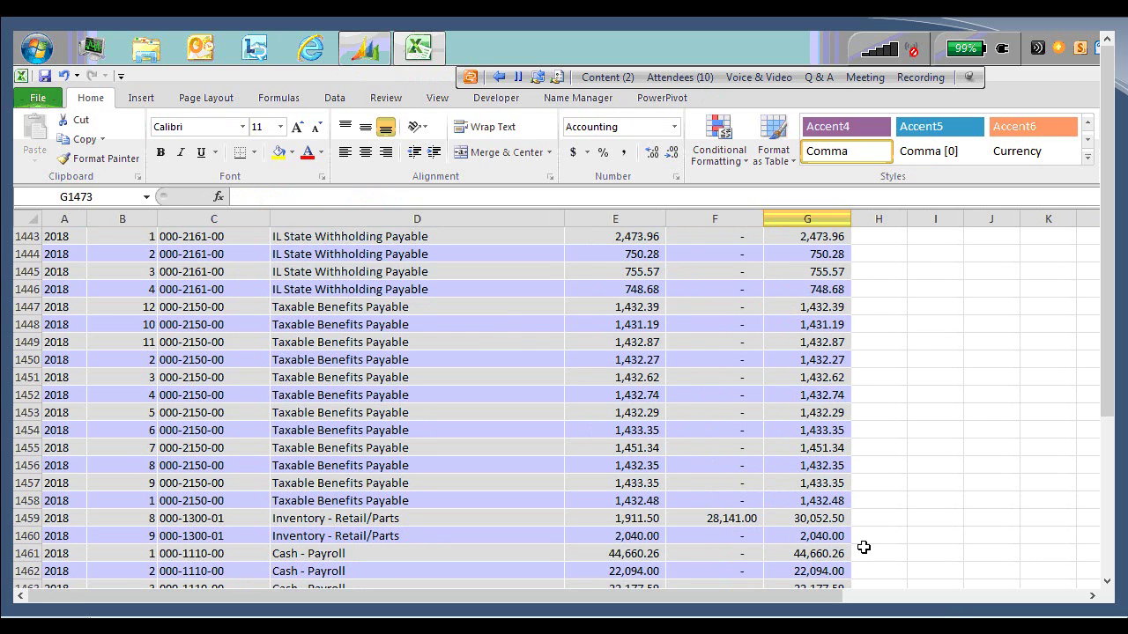
{"action": "key", "text": "Left"}
{"action": "key", "text": "Left"}
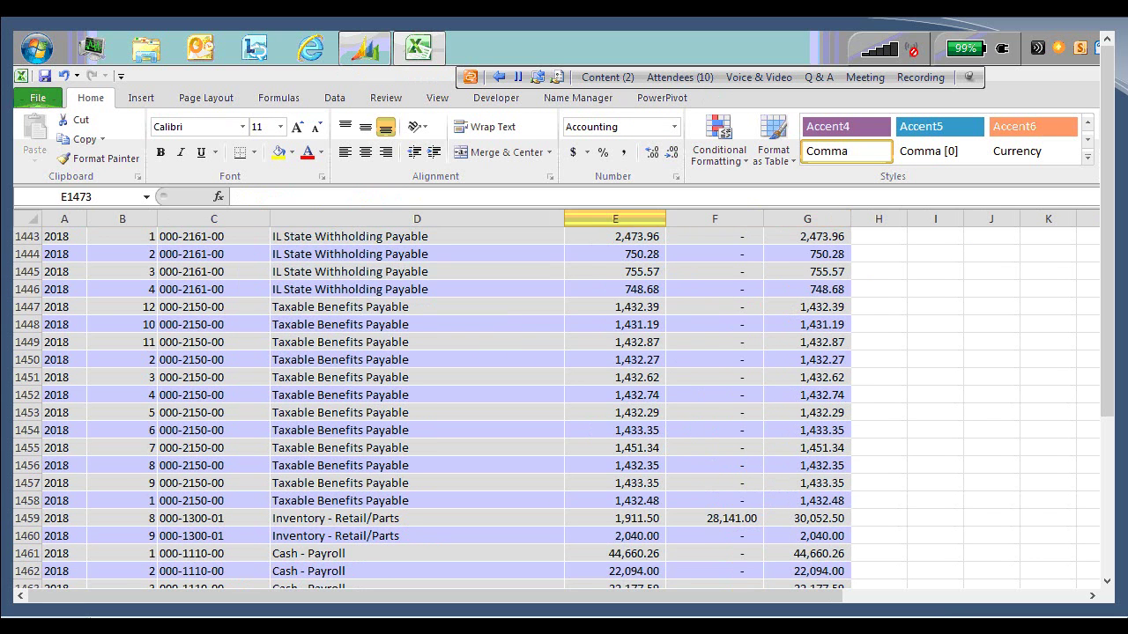
{"action": "type", "text": "=subto"}
{"action": "key", "text": "Tab"}
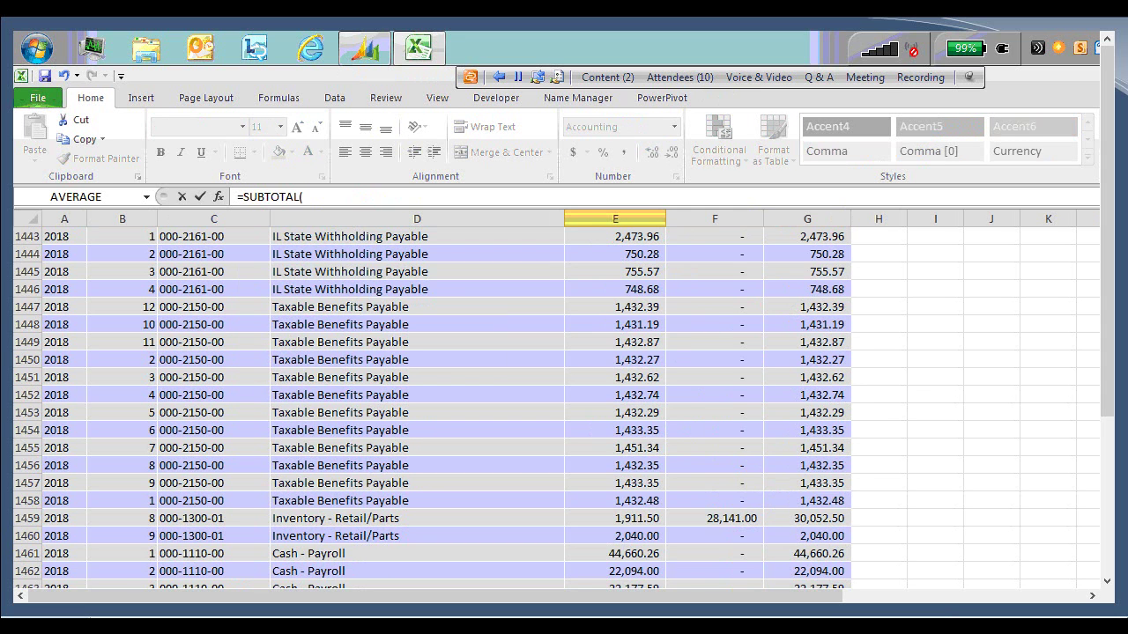
{"action": "type", "text": "9,E1472"}
{"action": "key", "text": "ctrl+shift+Up"}
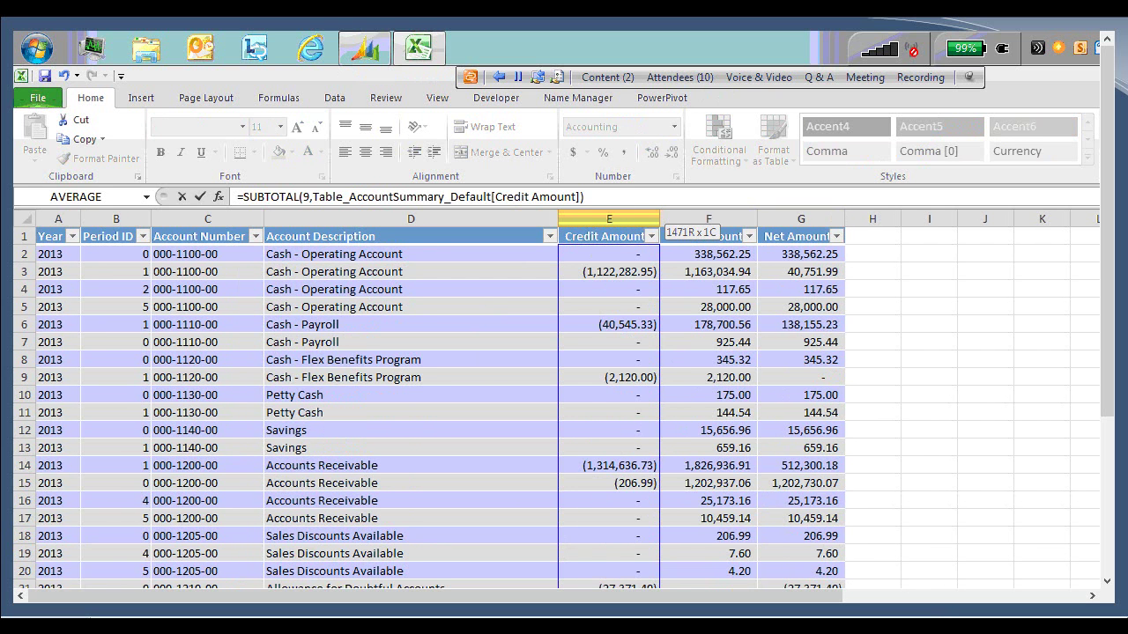
{"action": "key", "text": "Return"}
{"action": "key", "text": "Up"}
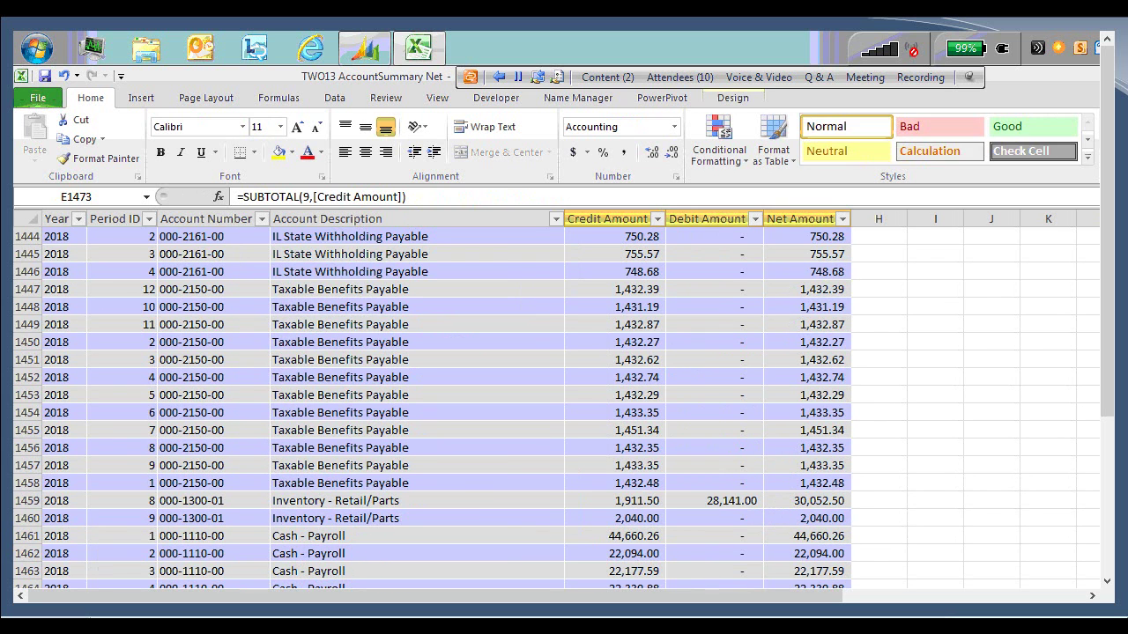
Step: Filter the Account Number column to show only account 000-1100-00
{"action": "key", "text": "Left"}
{"action": "key", "text": "Up"}
{"action": "key", "text": "Up"}
{"action": "key", "text": "Up"}
{"action": "key", "text": "Up"}
{"action": "key", "text": "Up"}
{"action": "key", "text": "Up"}
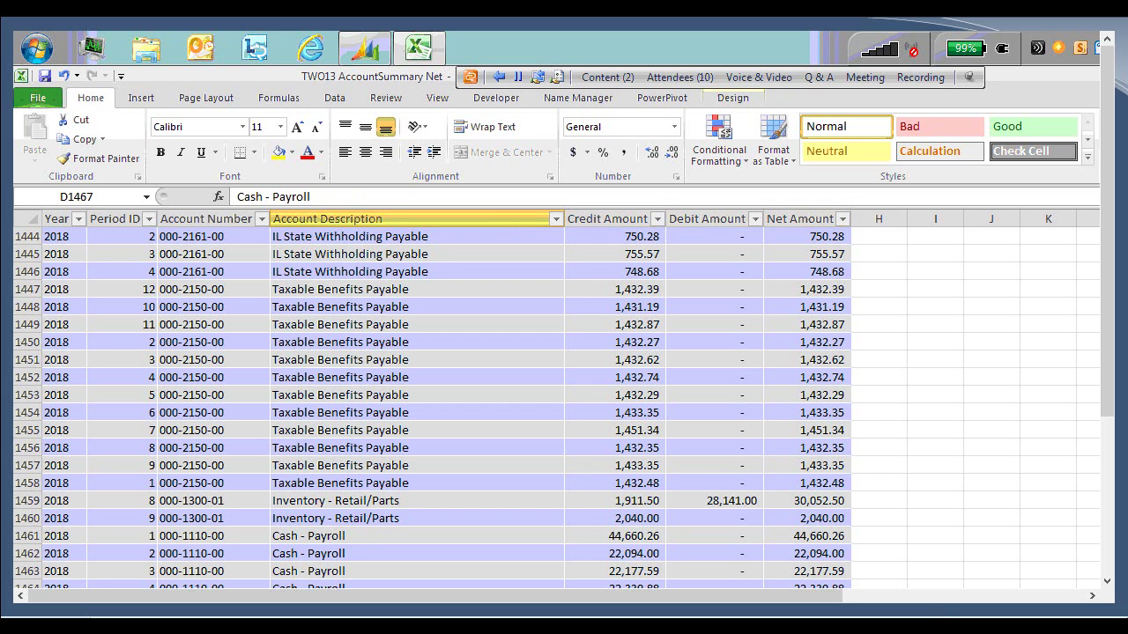
{"action": "key", "text": "ctrl+Up"}
{"action": "key", "text": "ctrl+Left"}
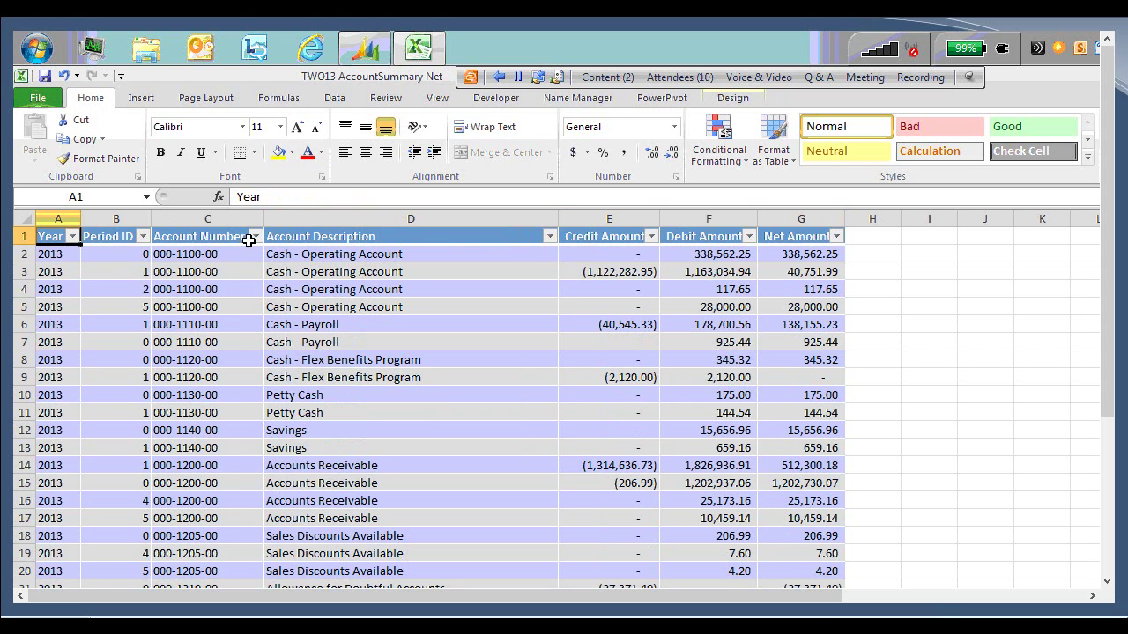
{"action": "left_click", "coordinate": [110, 399]}
{"action": "left_click", "coordinate": [106, 412]}
{"action": "left_click", "coordinate": [146, 558]}
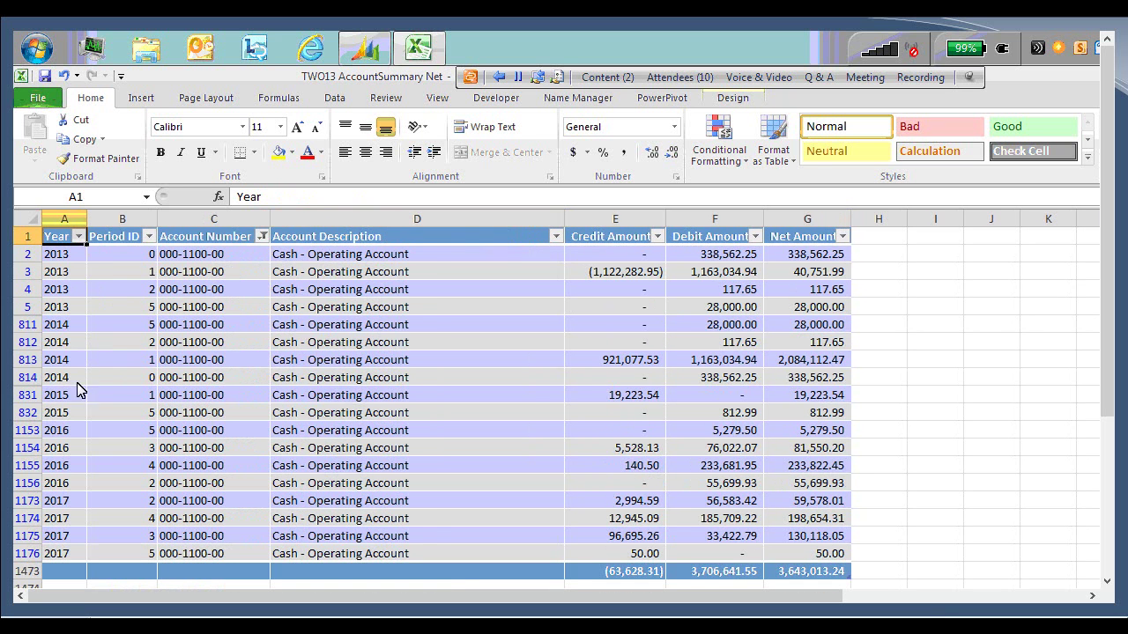
Step: Filter the Year column to 2013 only, and close the workbook with its changes saved
{"action": "key", "text": "alt+Down"}
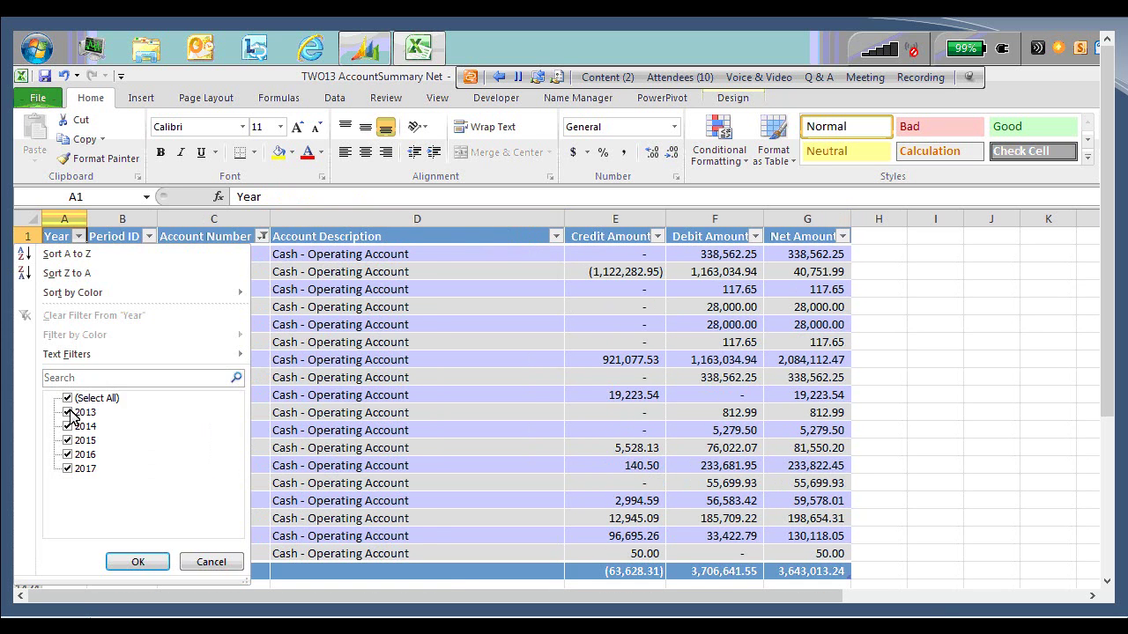
{"action": "left_click", "coordinate": [68, 399]}
{"action": "left_click", "coordinate": [68, 412]}
{"action": "left_click", "coordinate": [138, 564]}
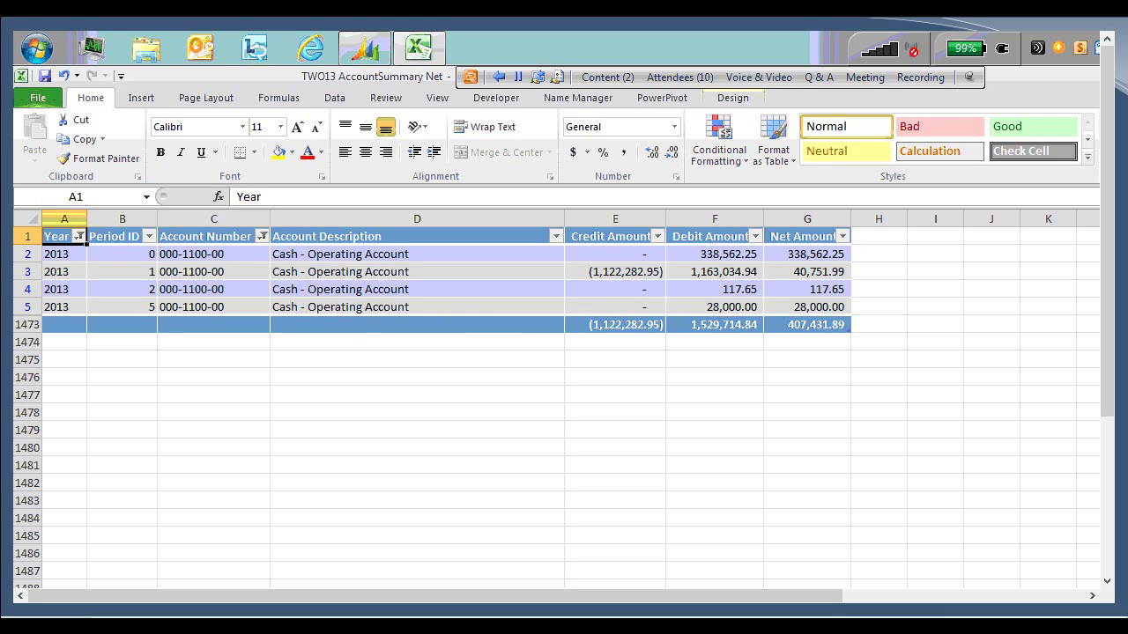
{"action": "key", "text": "alt+F4"}
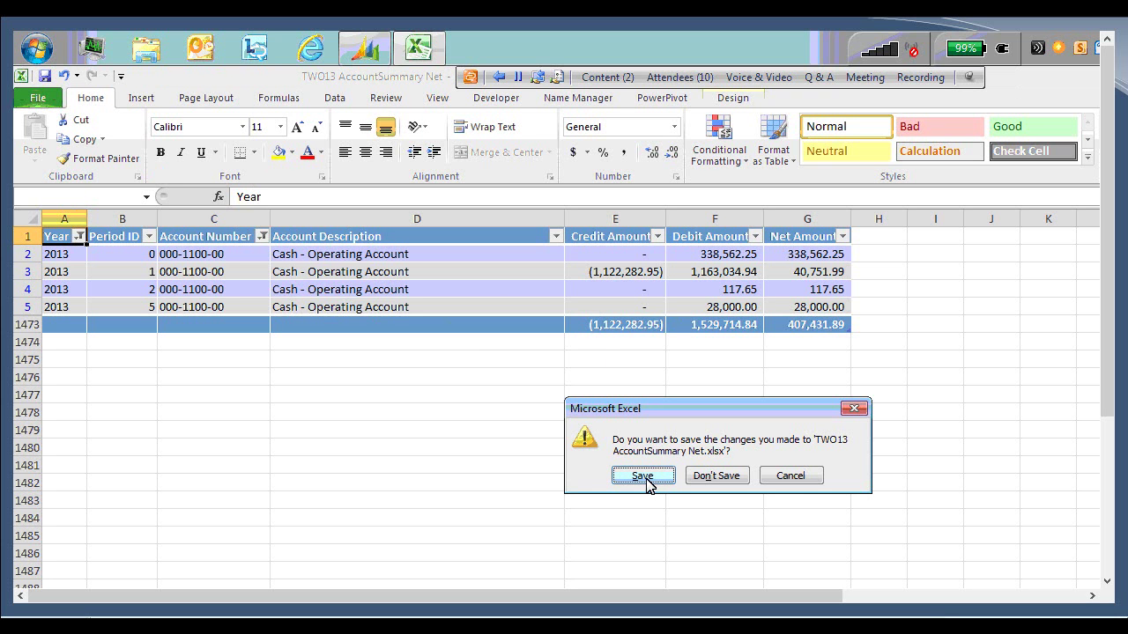
{"action": "left_click", "coordinate": [646, 481]}
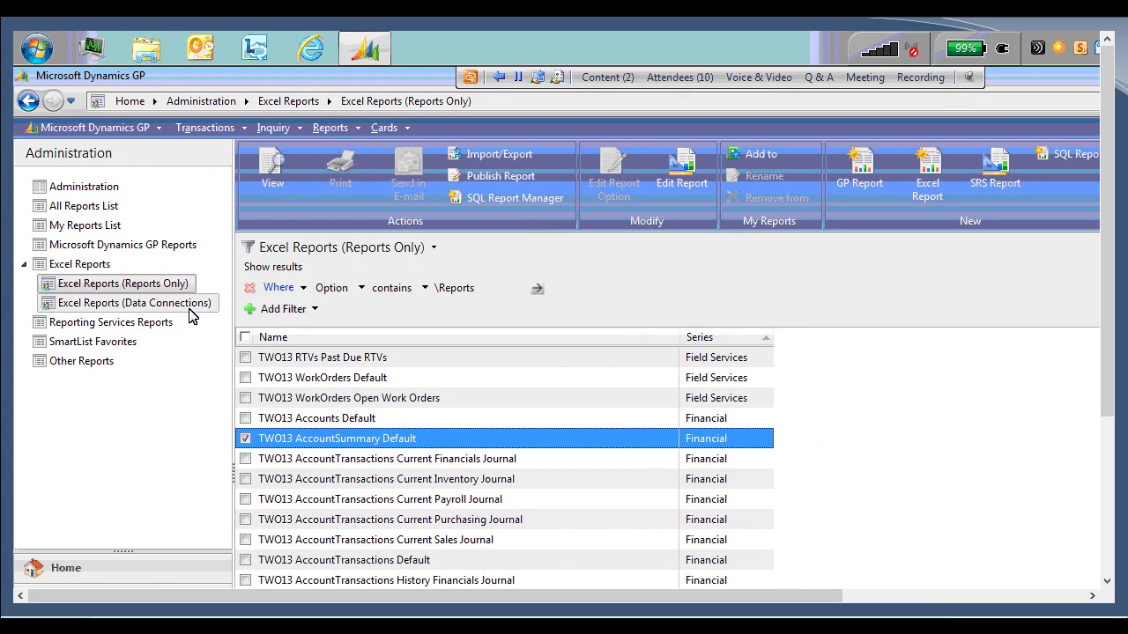
Step: Reload the Excel Reports (Reports Only) list by way of the Data Connections list, and sort it by name
{"action": "left_click", "coordinate": [90, 305]}
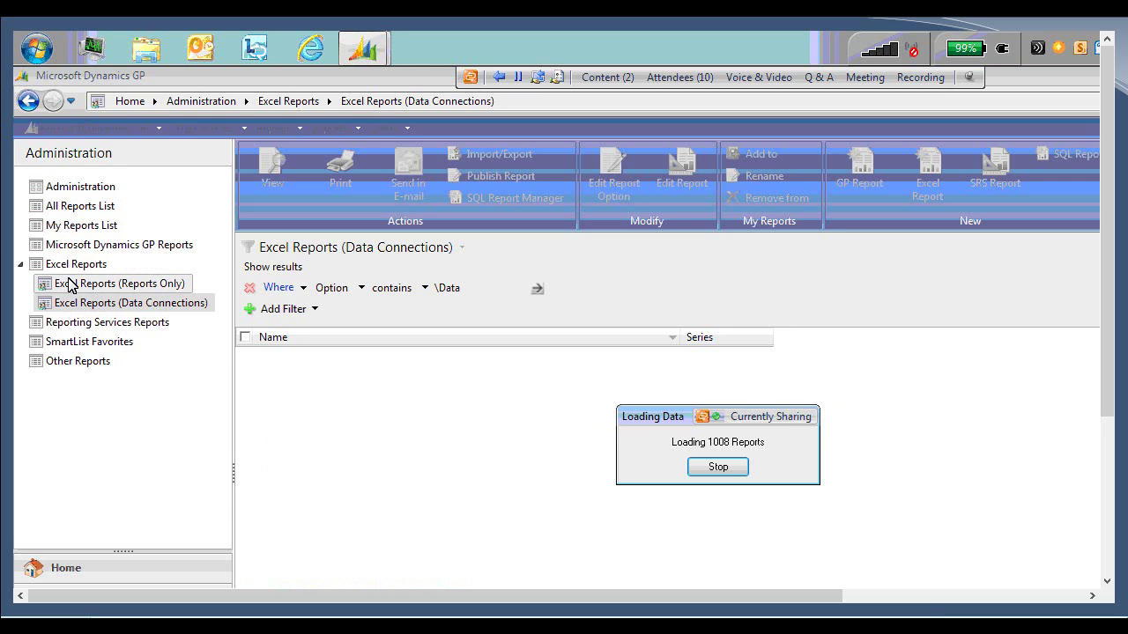
{"action": "left_click", "coordinate": [71, 284]}
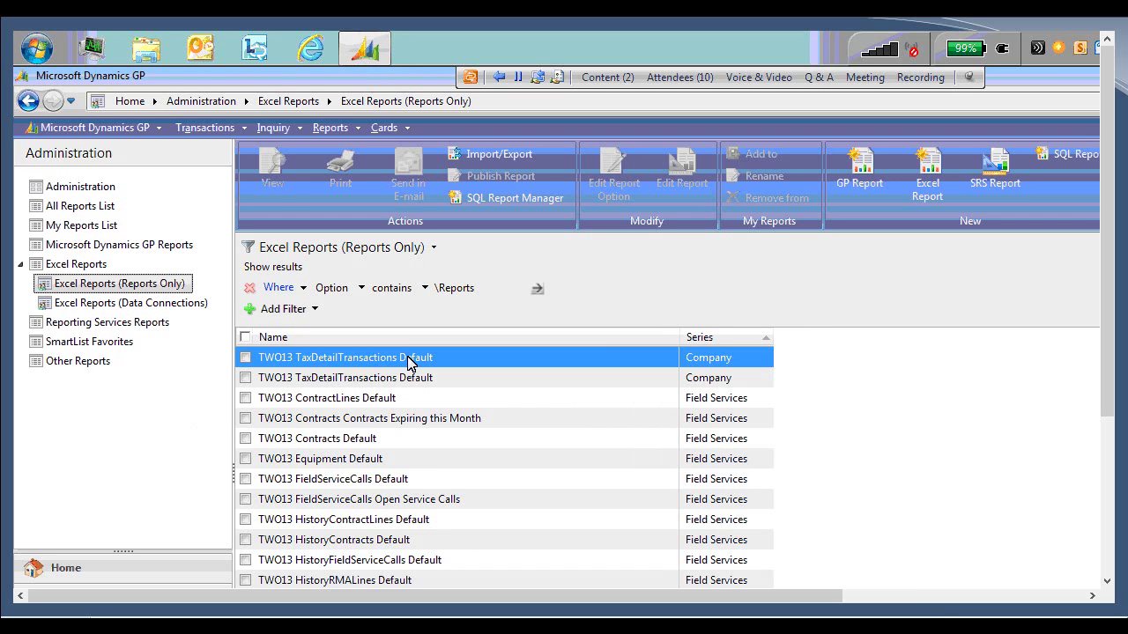
{"action": "left_click", "coordinate": [406, 339]}
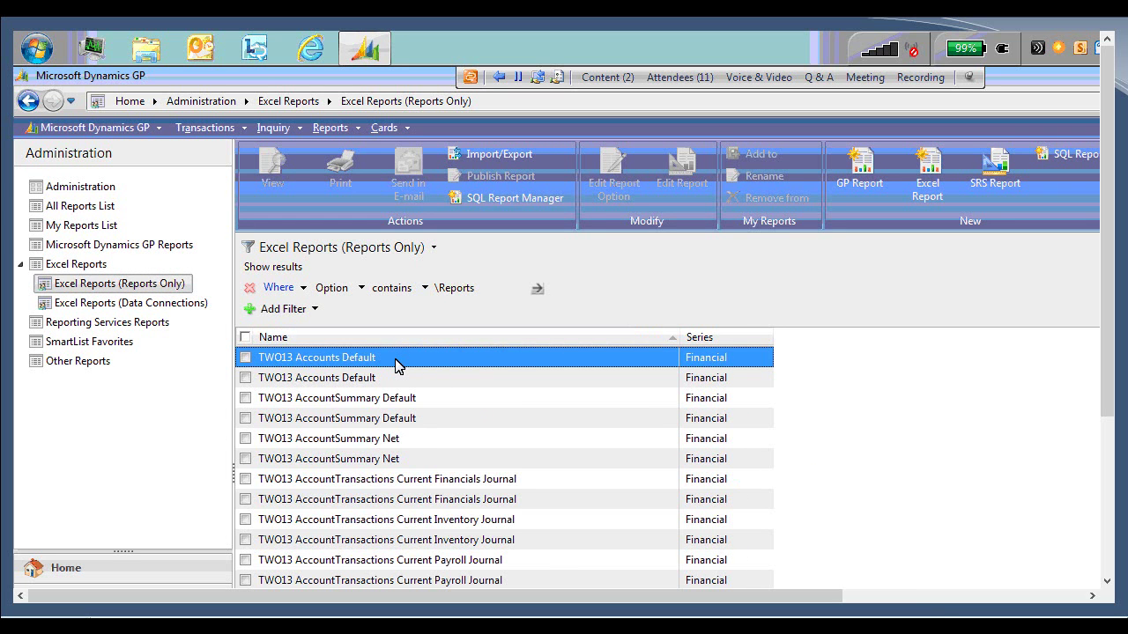
Step: Open the first TWO13 AccountSummary Net report in Excel and enable its data connections
{"action": "left_click", "coordinate": [397, 443]}
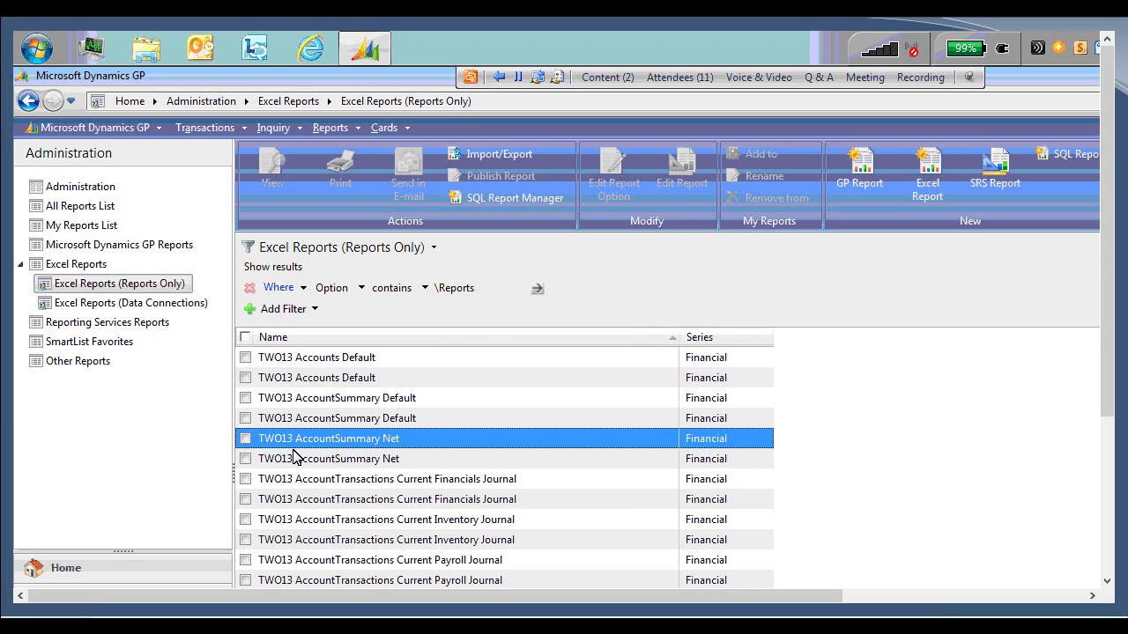
{"action": "left_click", "coordinate": [246, 439]}
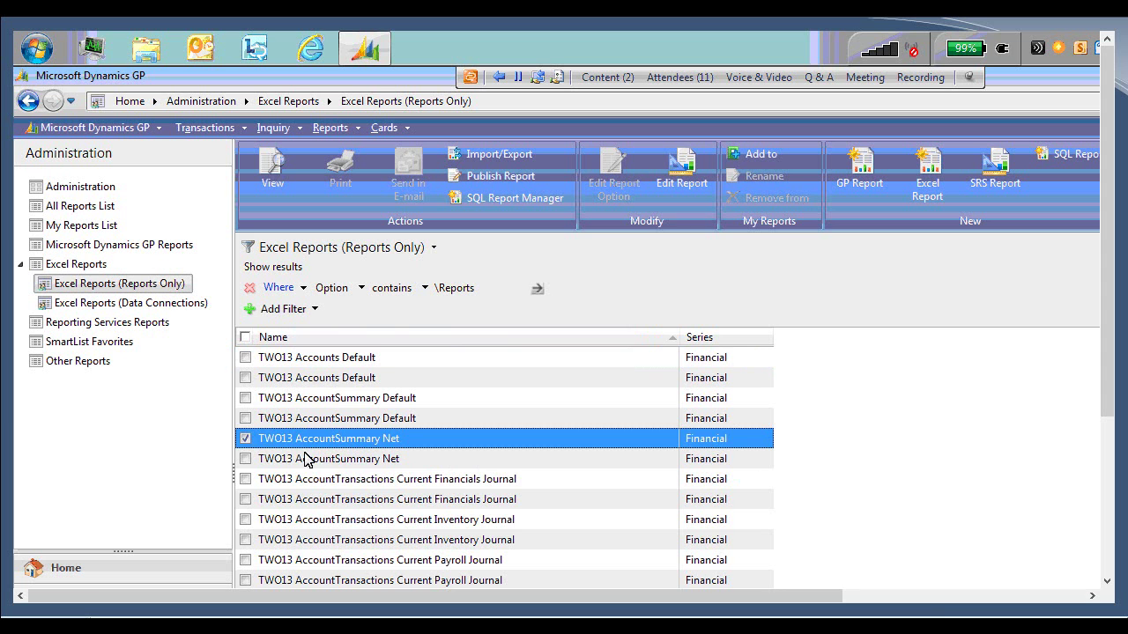
{"action": "left_click", "coordinate": [280, 183]}
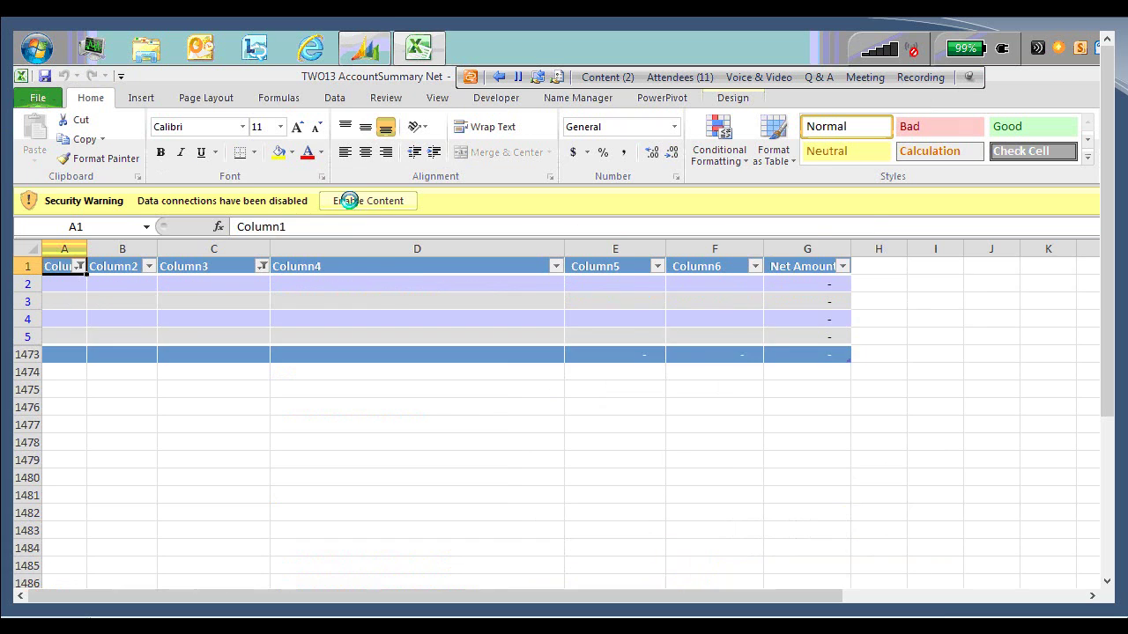
{"action": "left_click", "coordinate": [349, 202]}
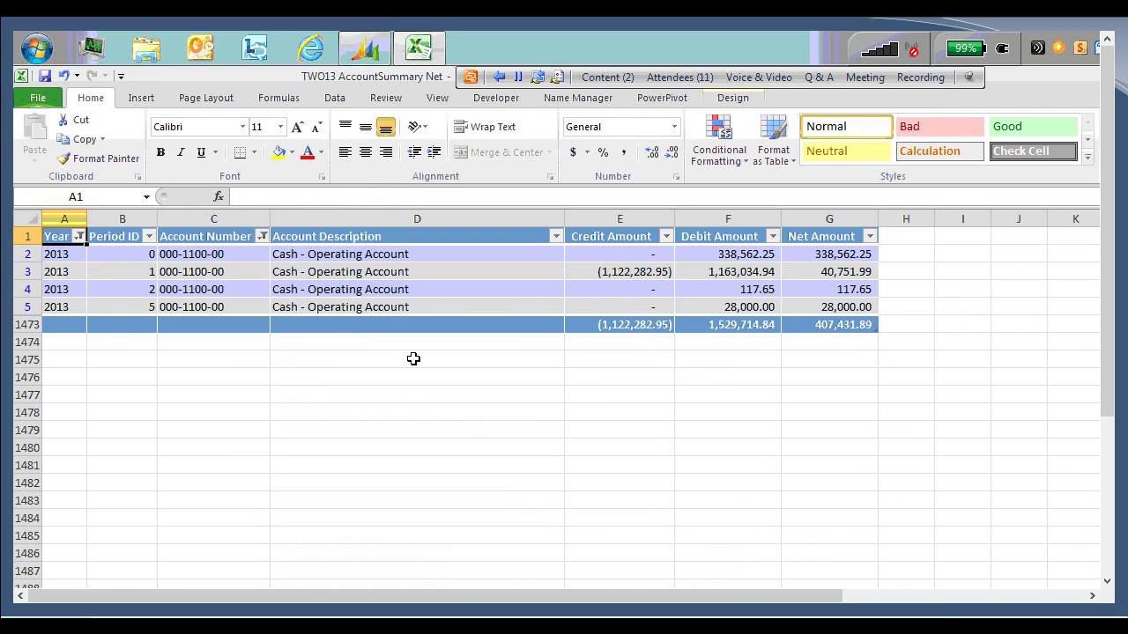
Step: Remove the Account Number and Year filters from the report table, and close the workbook
{"action": "left_click", "coordinate": [262, 236]}
{"action": "left_click", "coordinate": [119, 398]}
{"action": "left_click", "coordinate": [156, 561]}
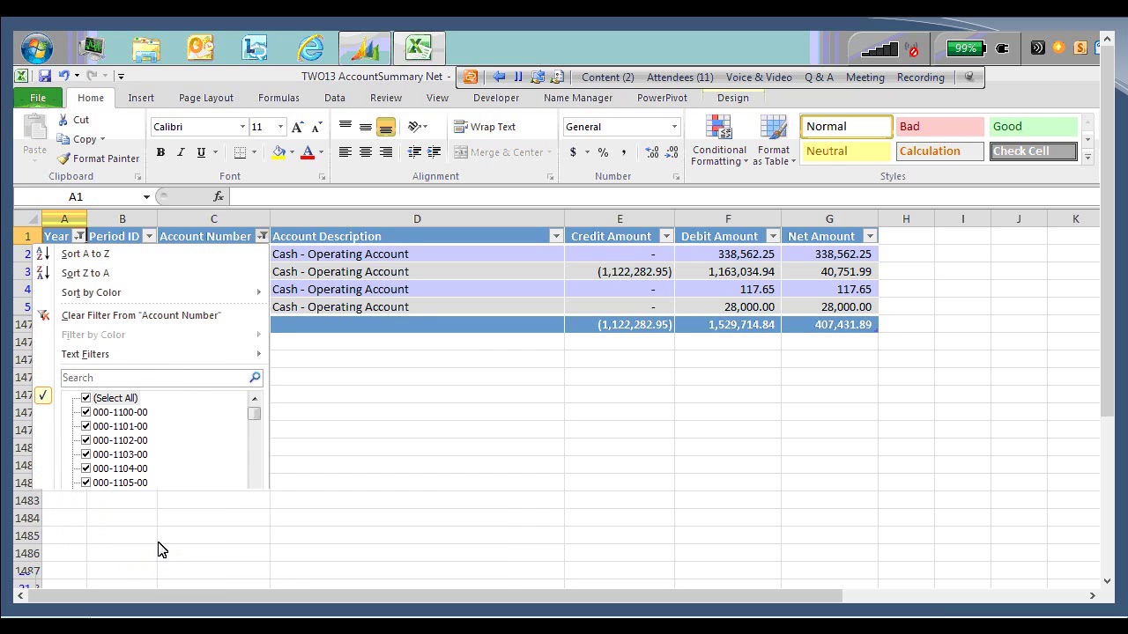
{"action": "left_click", "coordinate": [73, 236]}
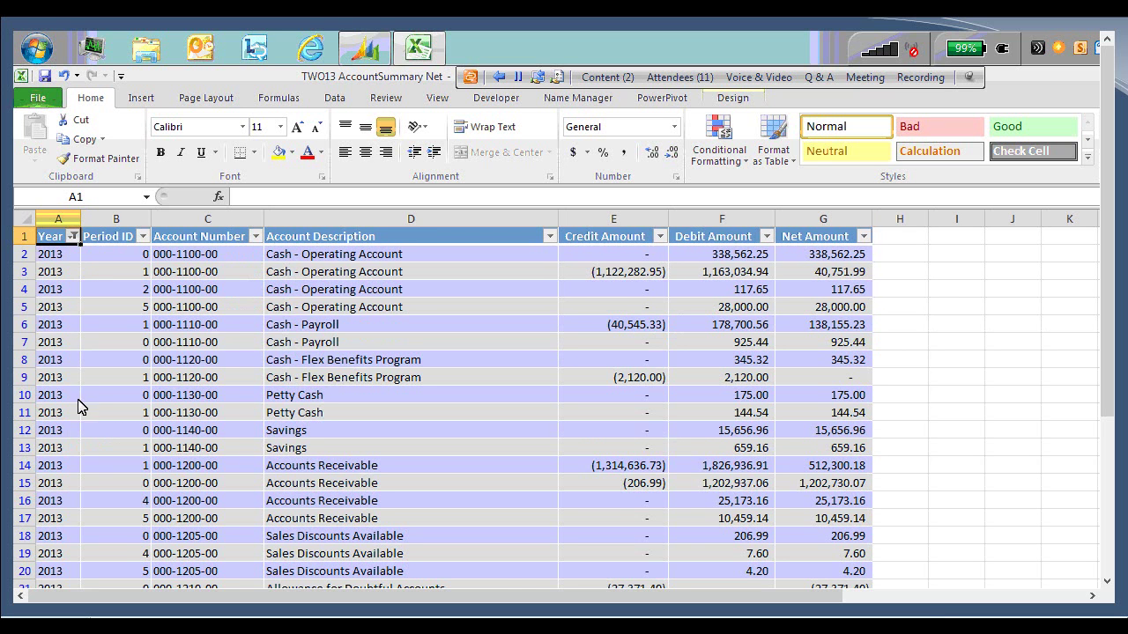
{"action": "left_click", "coordinate": [152, 566]}
{"action": "key", "text": "alt+F4"}
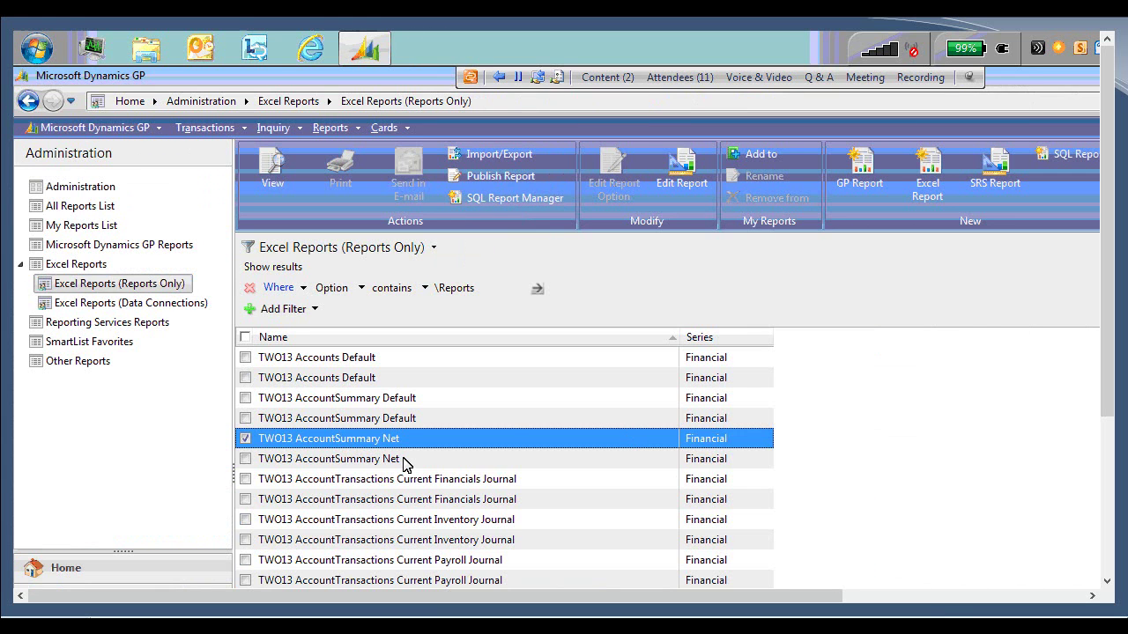
Step: Highlight the second TWO13 AccountSummary Net entry in the report list, and go to the Home page
{"action": "left_click", "coordinate": [401, 460]}
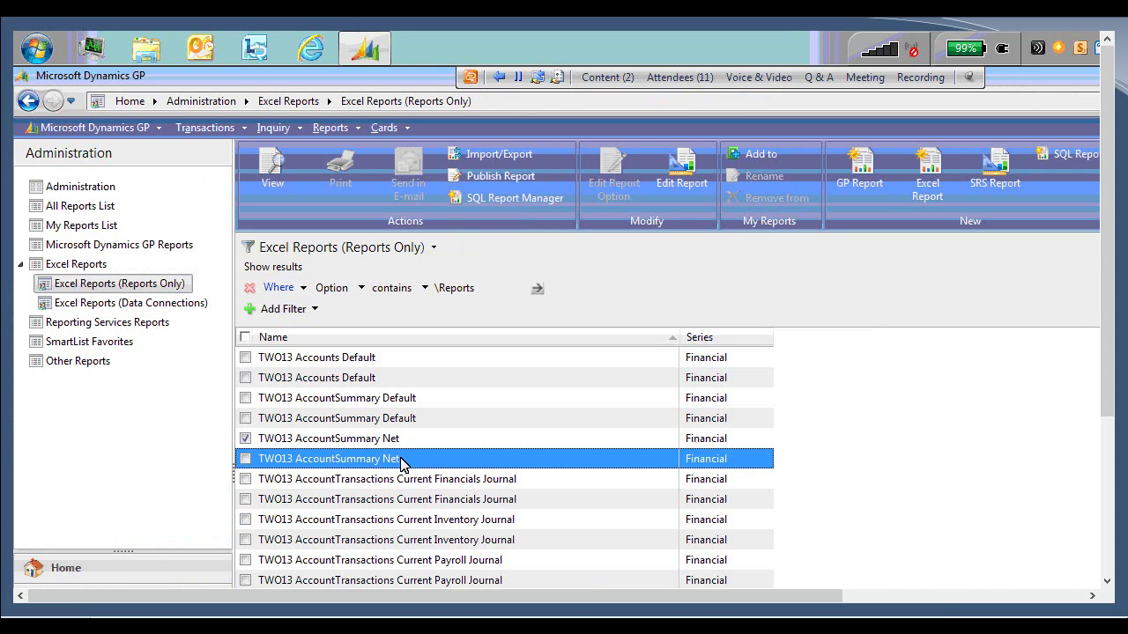
{"action": "left_click", "coordinate": [133, 569]}
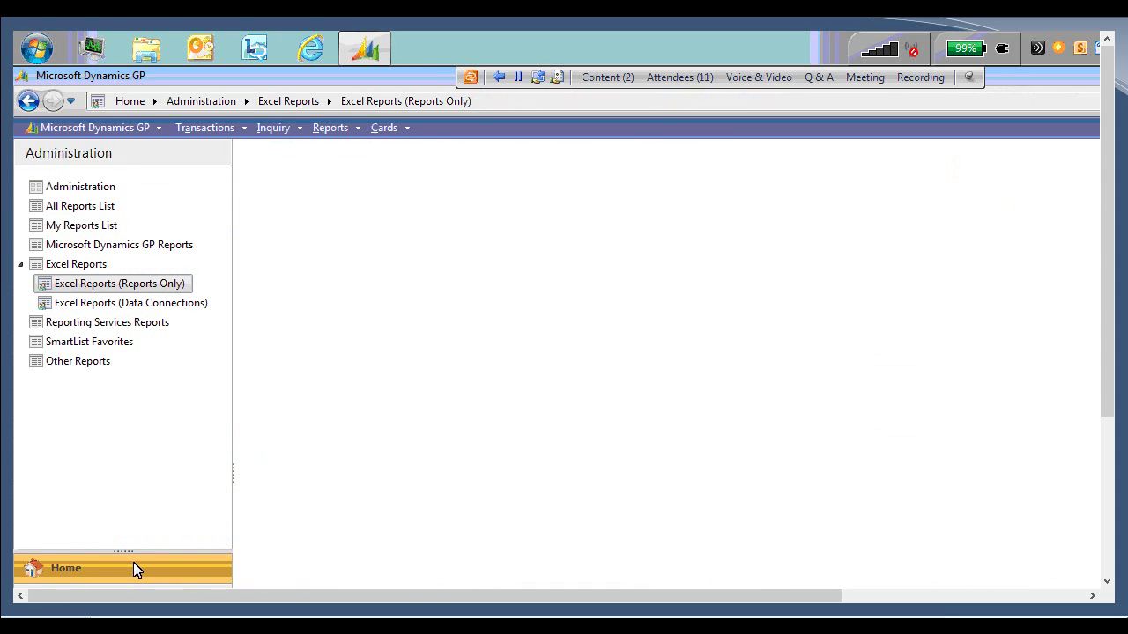